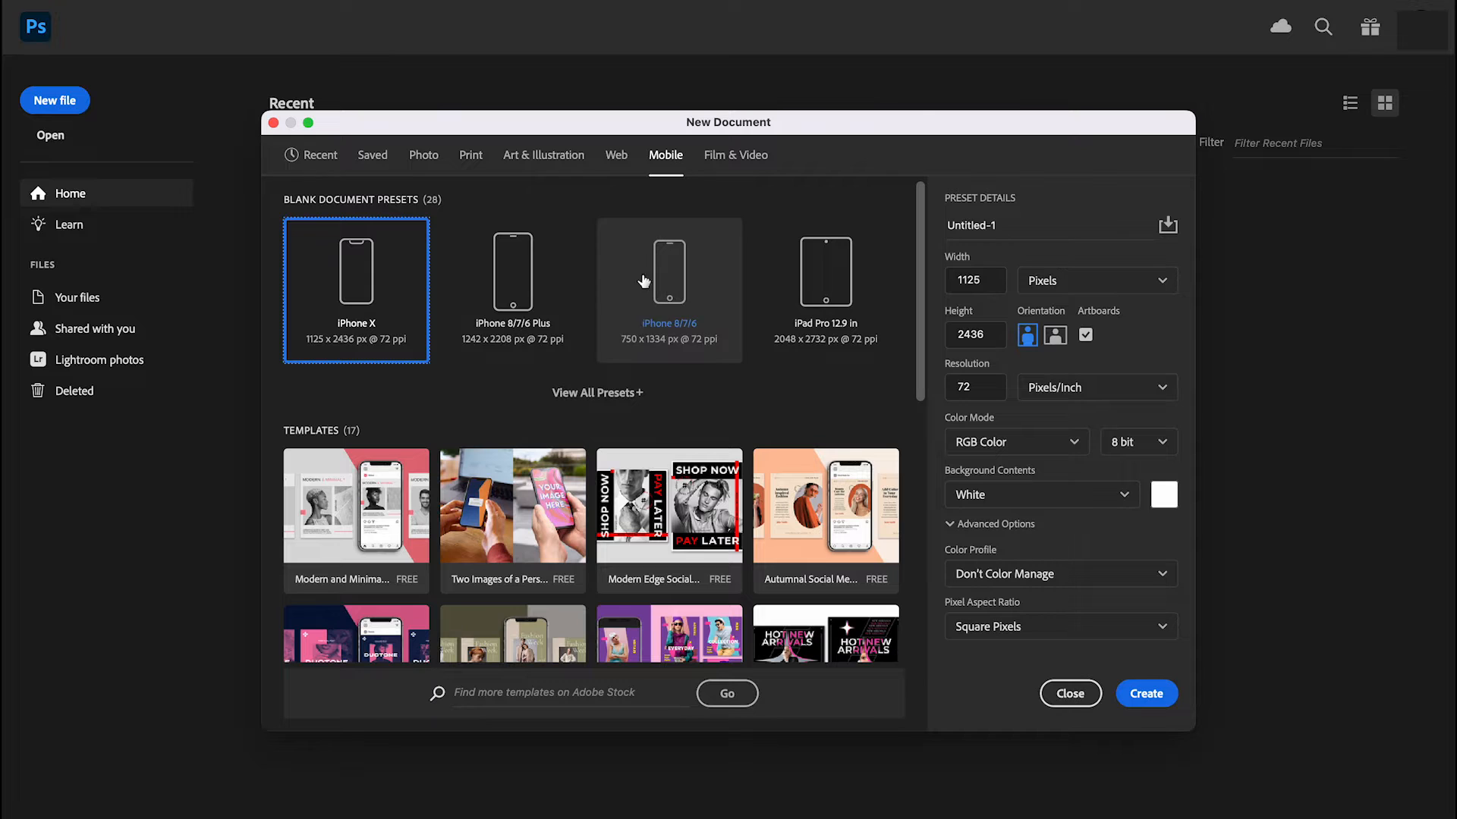
# Step: Create a document from the iPad Pro 12.9 in mobile preset with a transparent background, and choose the Painting workspace
pyautogui.click(600, 391)
pyautogui.scroll(-5, 610, 398)
pyautogui.scroll(10, 612, 399)
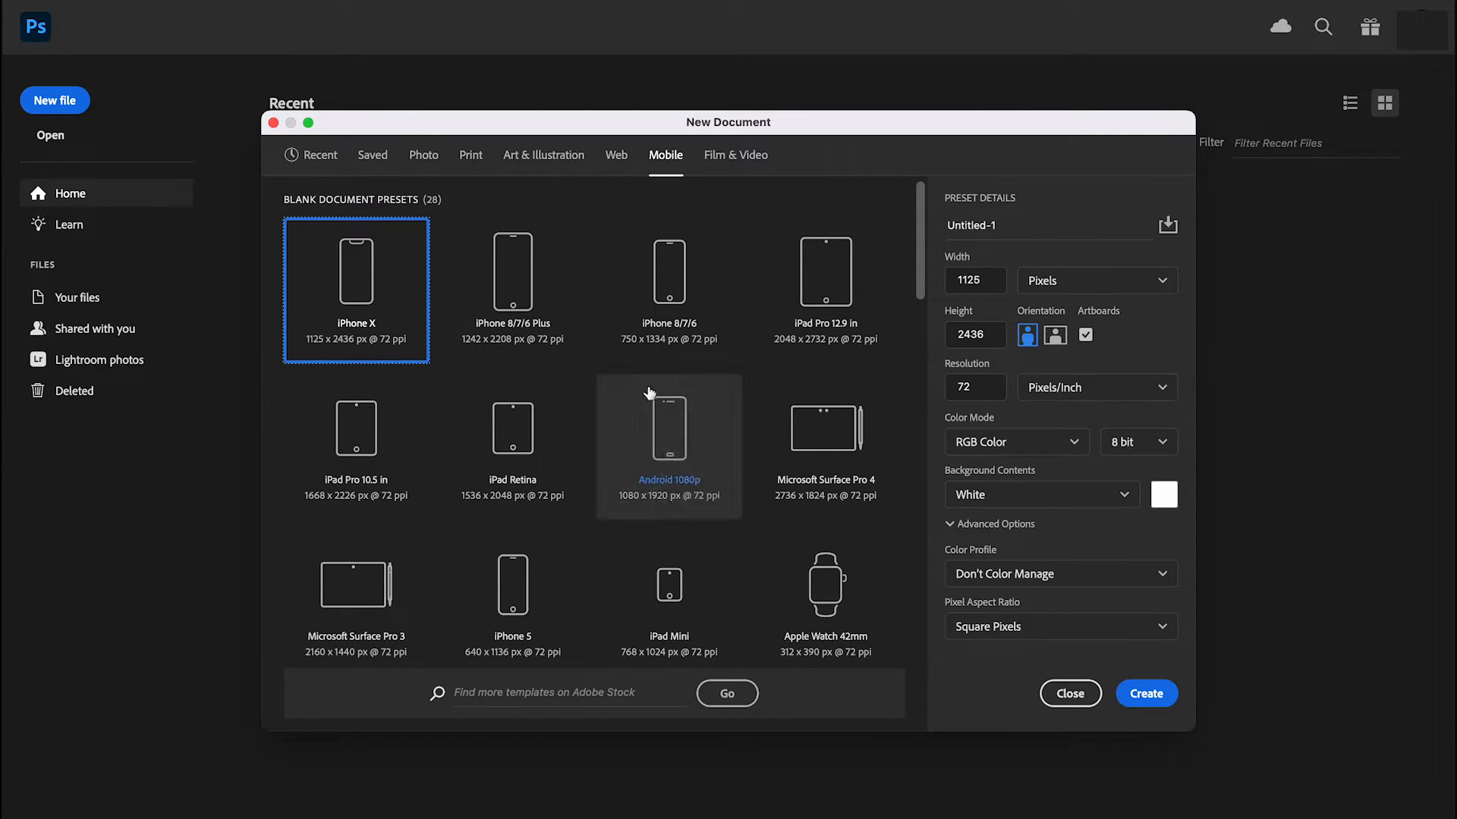
pyautogui.click(842, 315)
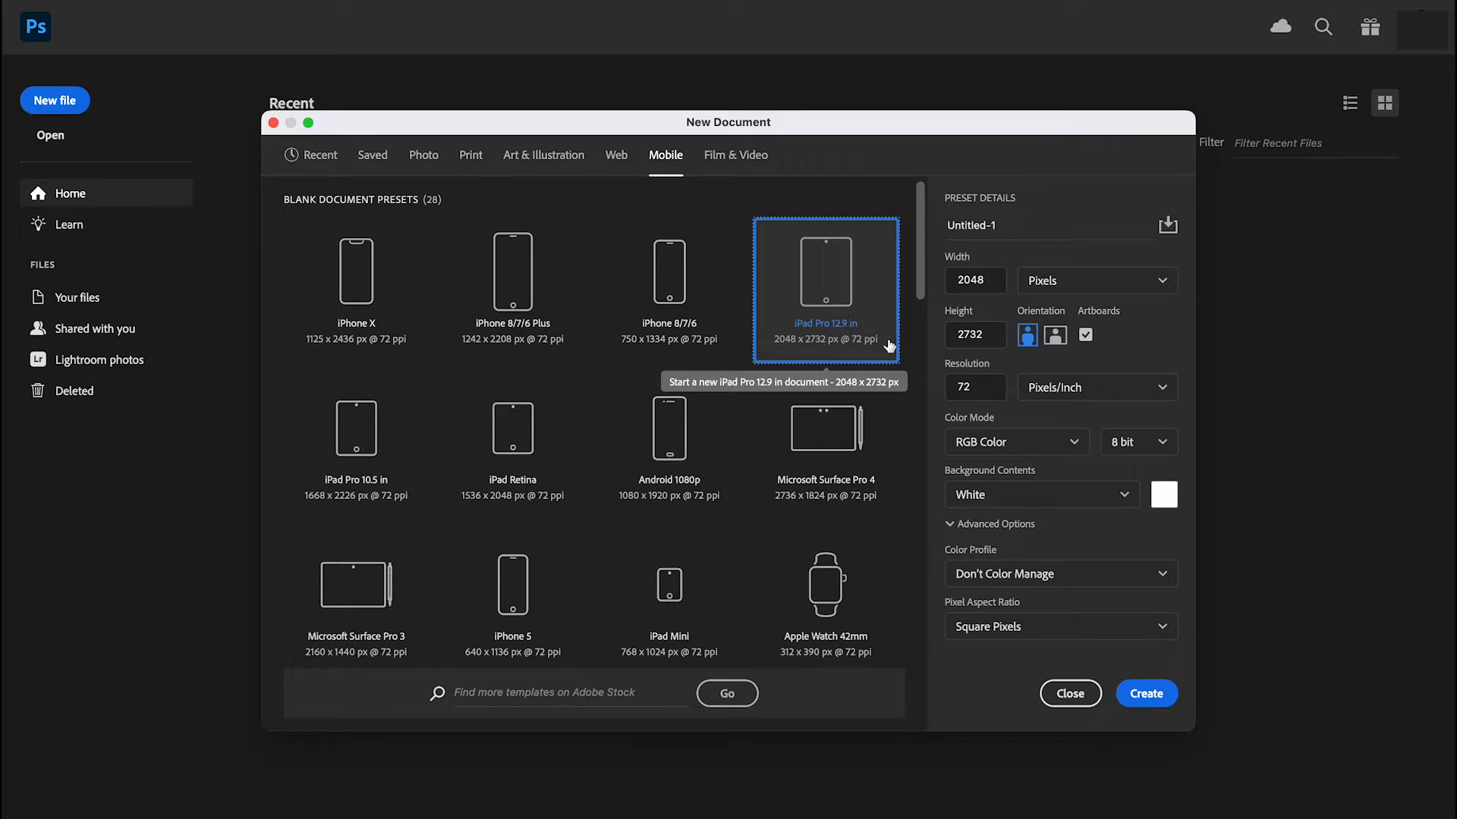
pyautogui.click(1106, 493)
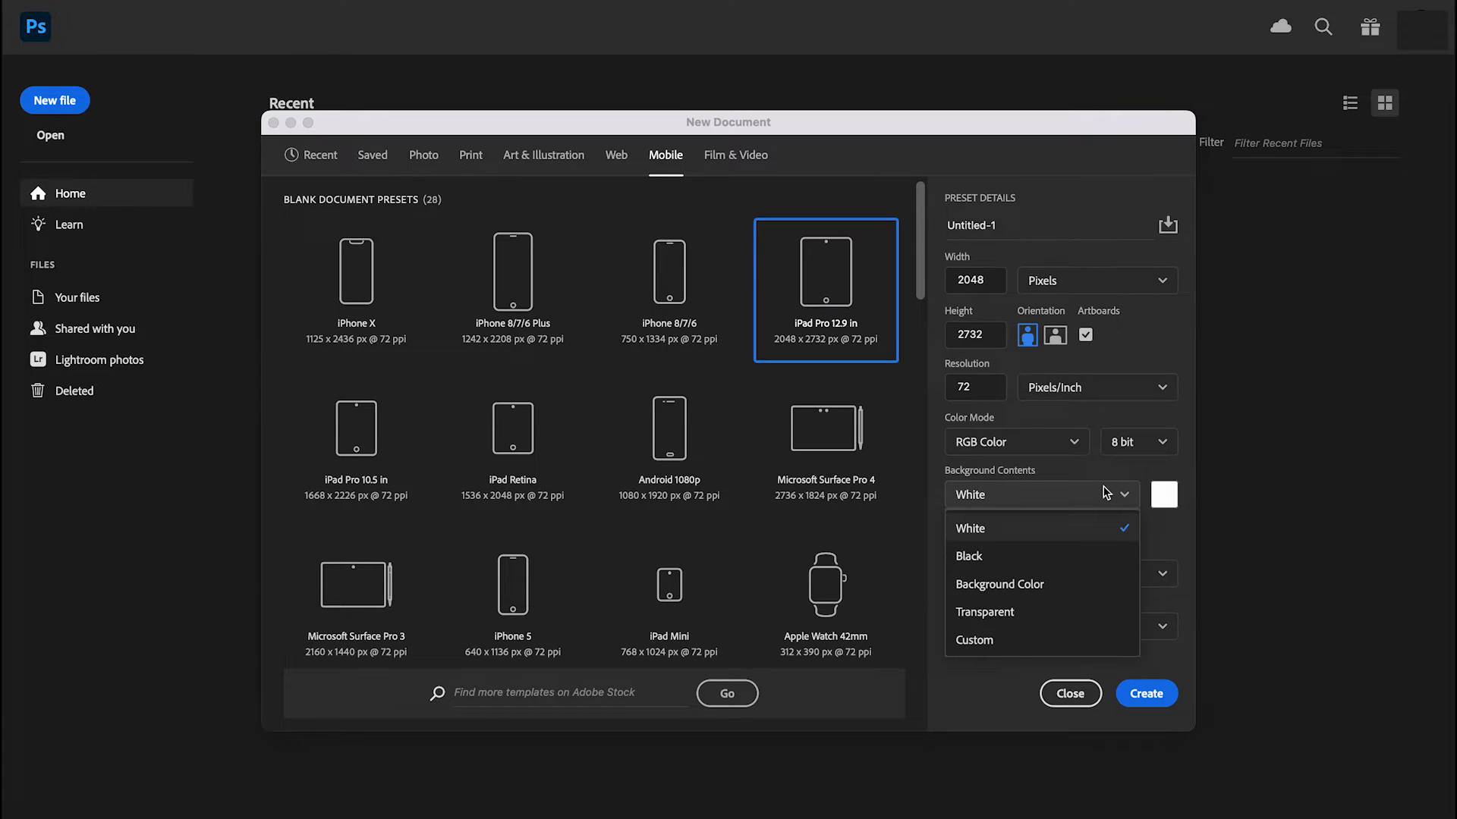
pyautogui.click(1010, 612)
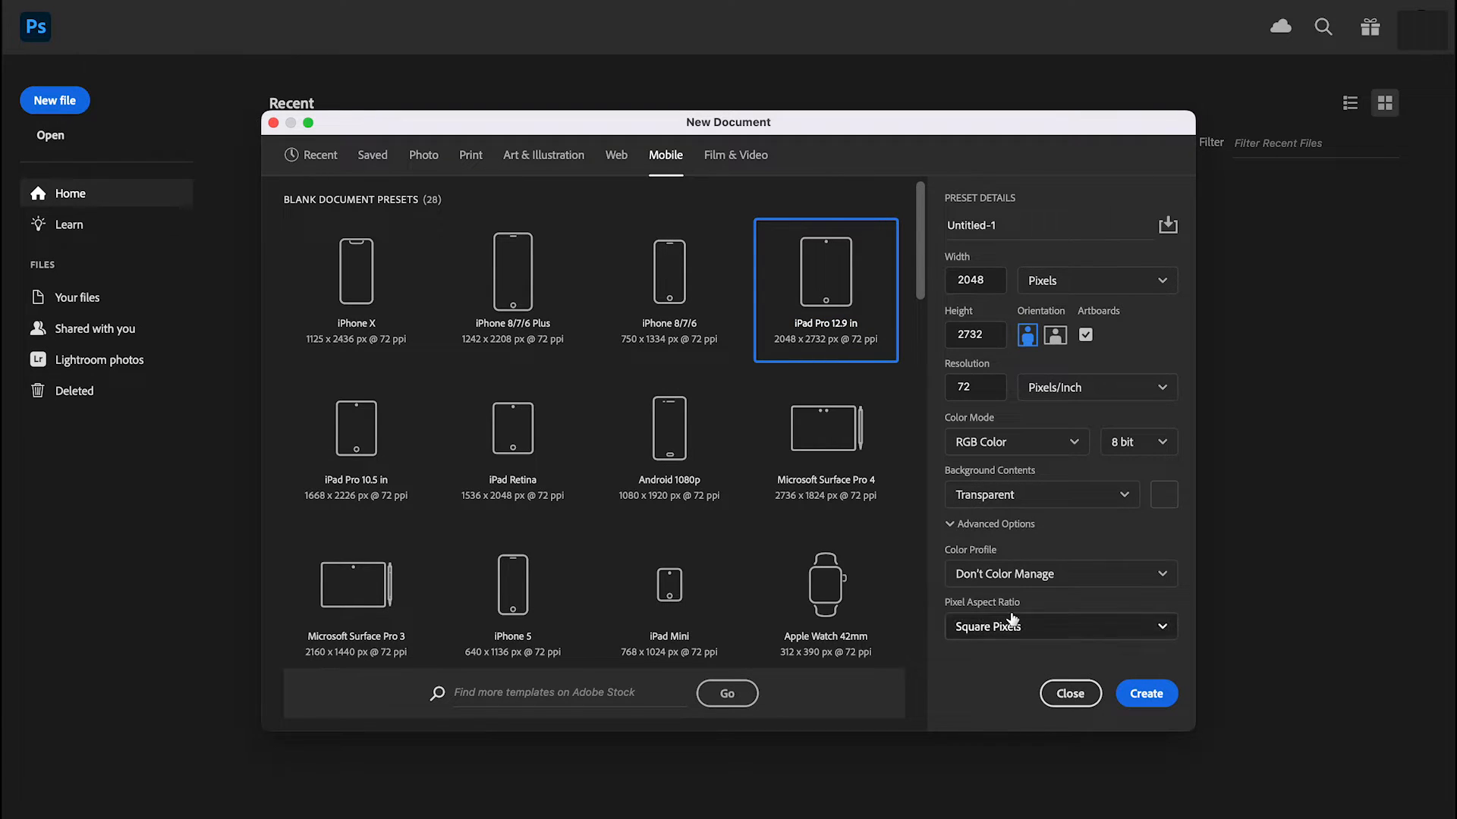
pyautogui.click(1145, 694)
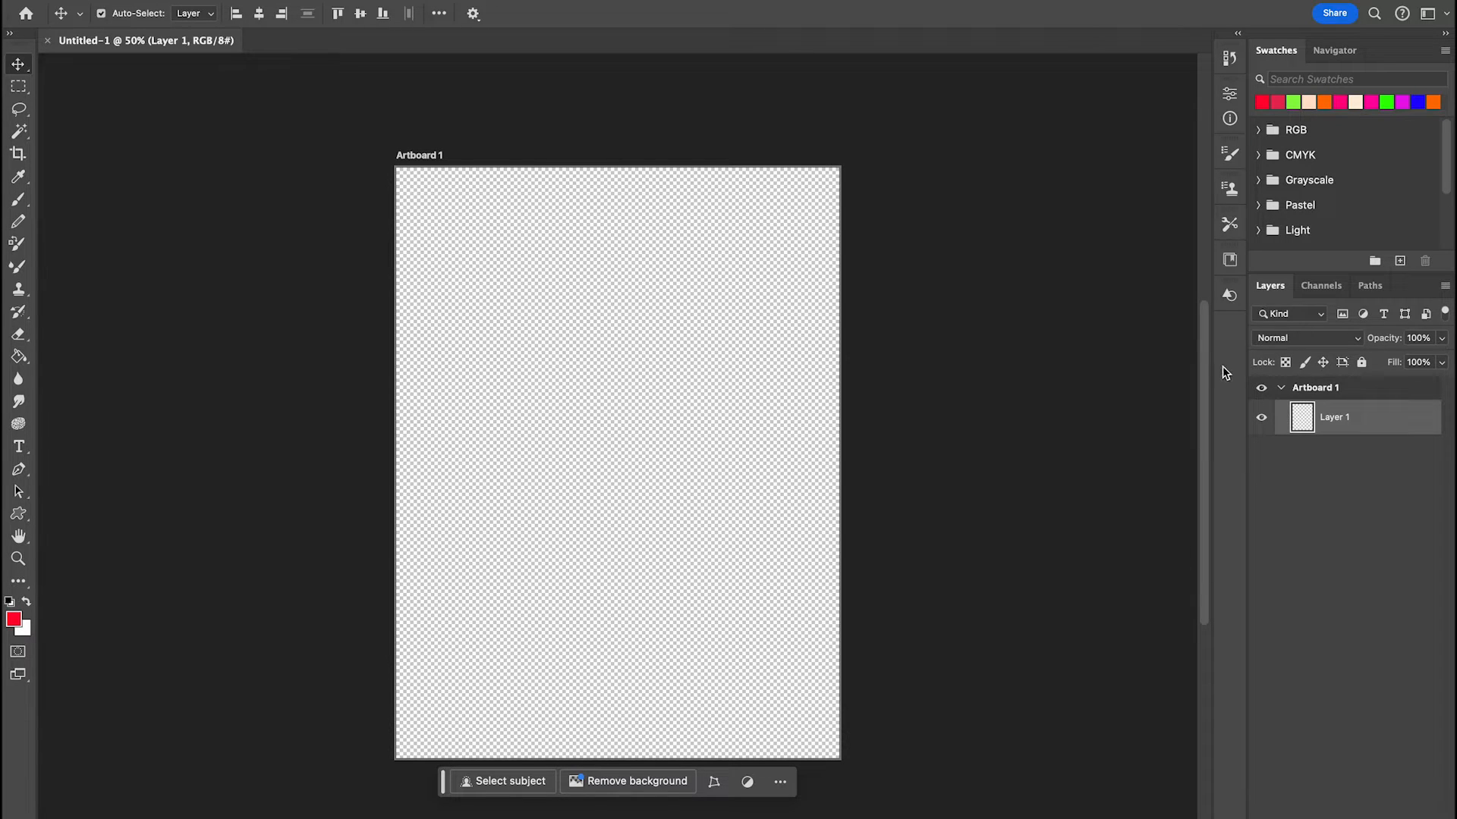
pyautogui.click(1446, 13)
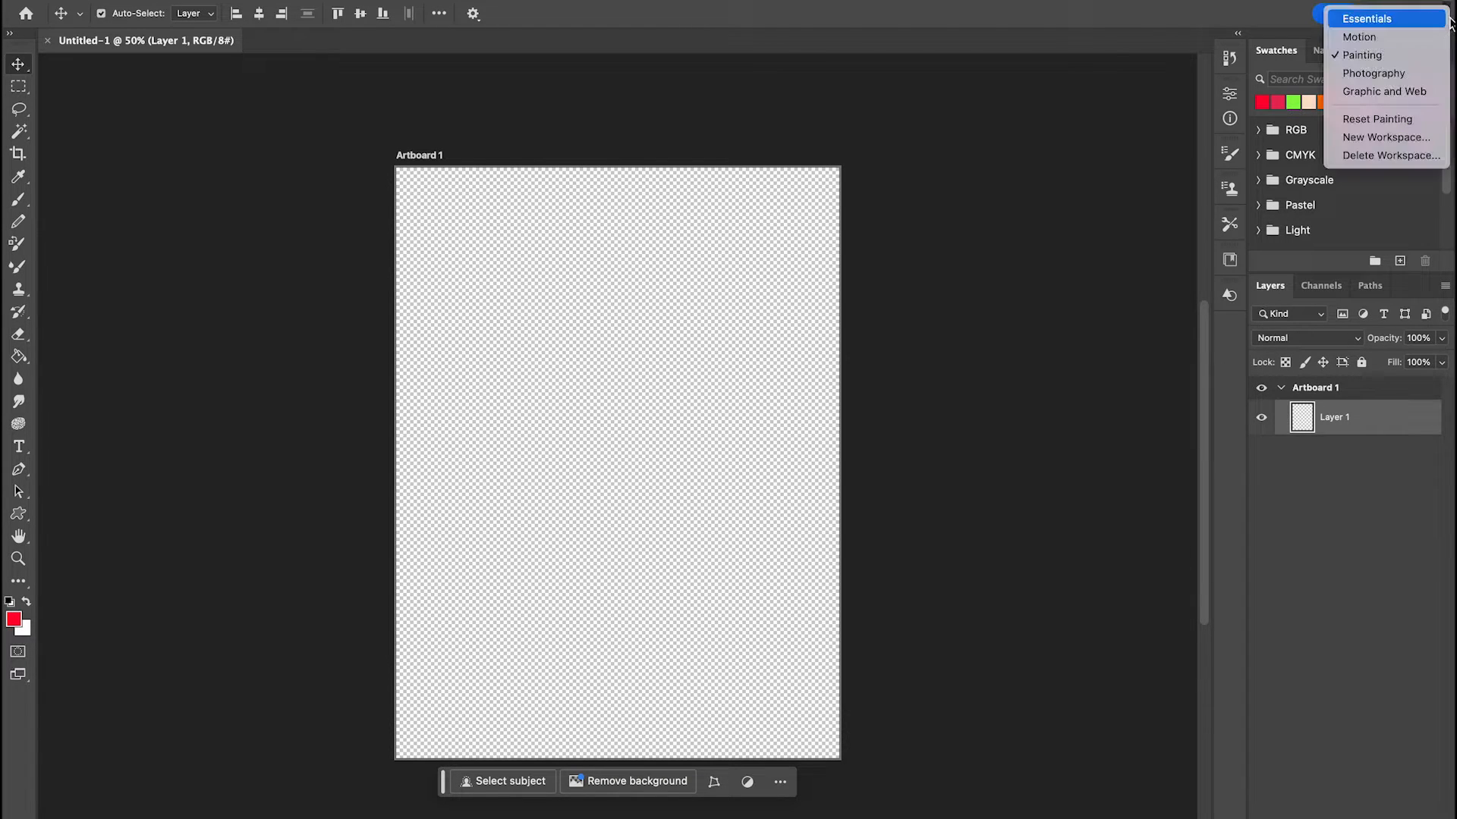
pyautogui.click(1396, 53)
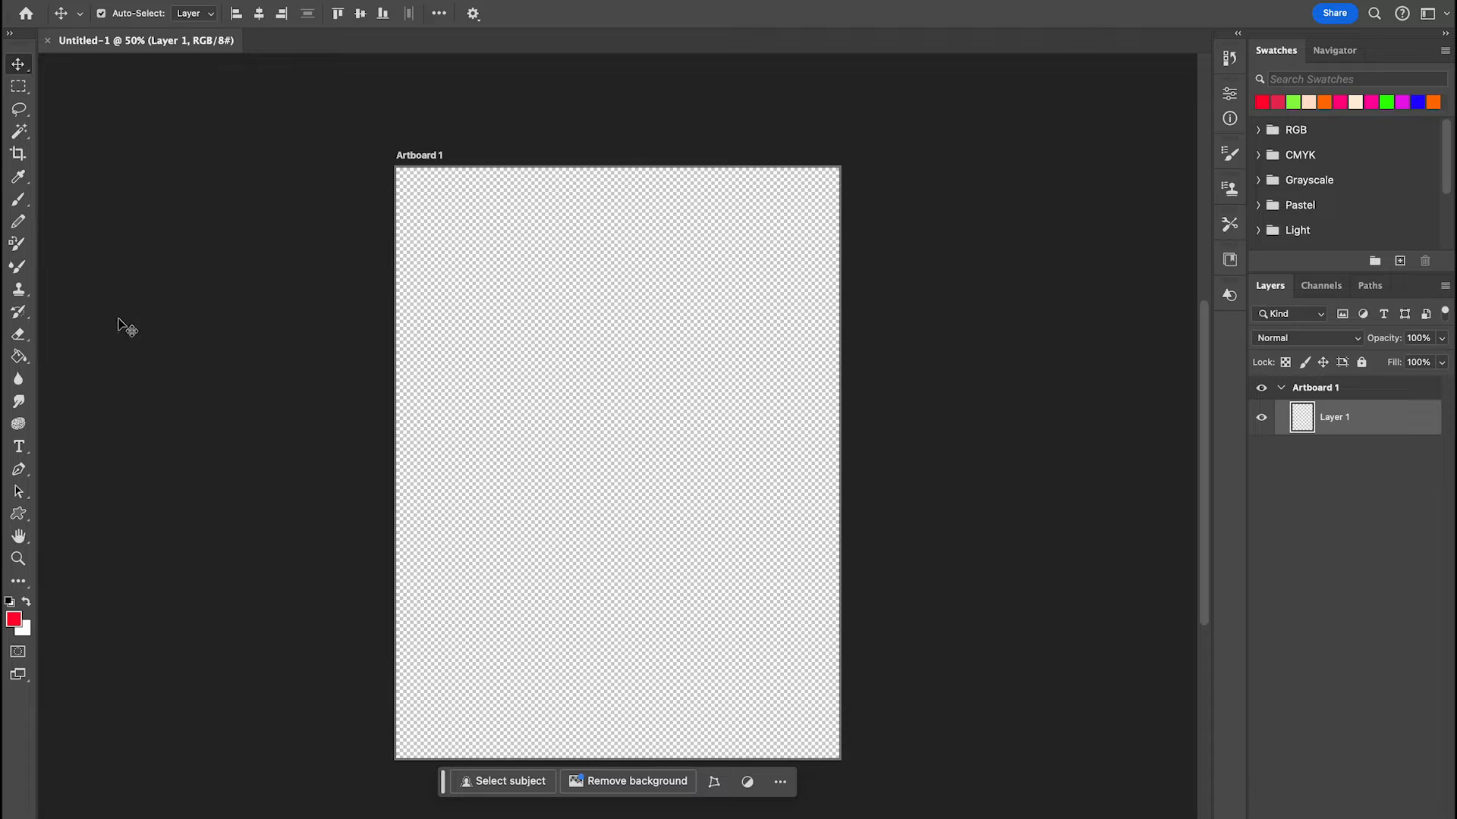
# Step: Set the foreground colour to light pink #ffb6d8 and fill Layer 1 with it using the Paint Bucket tool
pyautogui.click(15, 629)
pyautogui.moveTo(601, 340); pyautogui.dragTo(569, 276)
pyautogui.moveTo(748, 319); pyautogui.dragTo(760, 331)
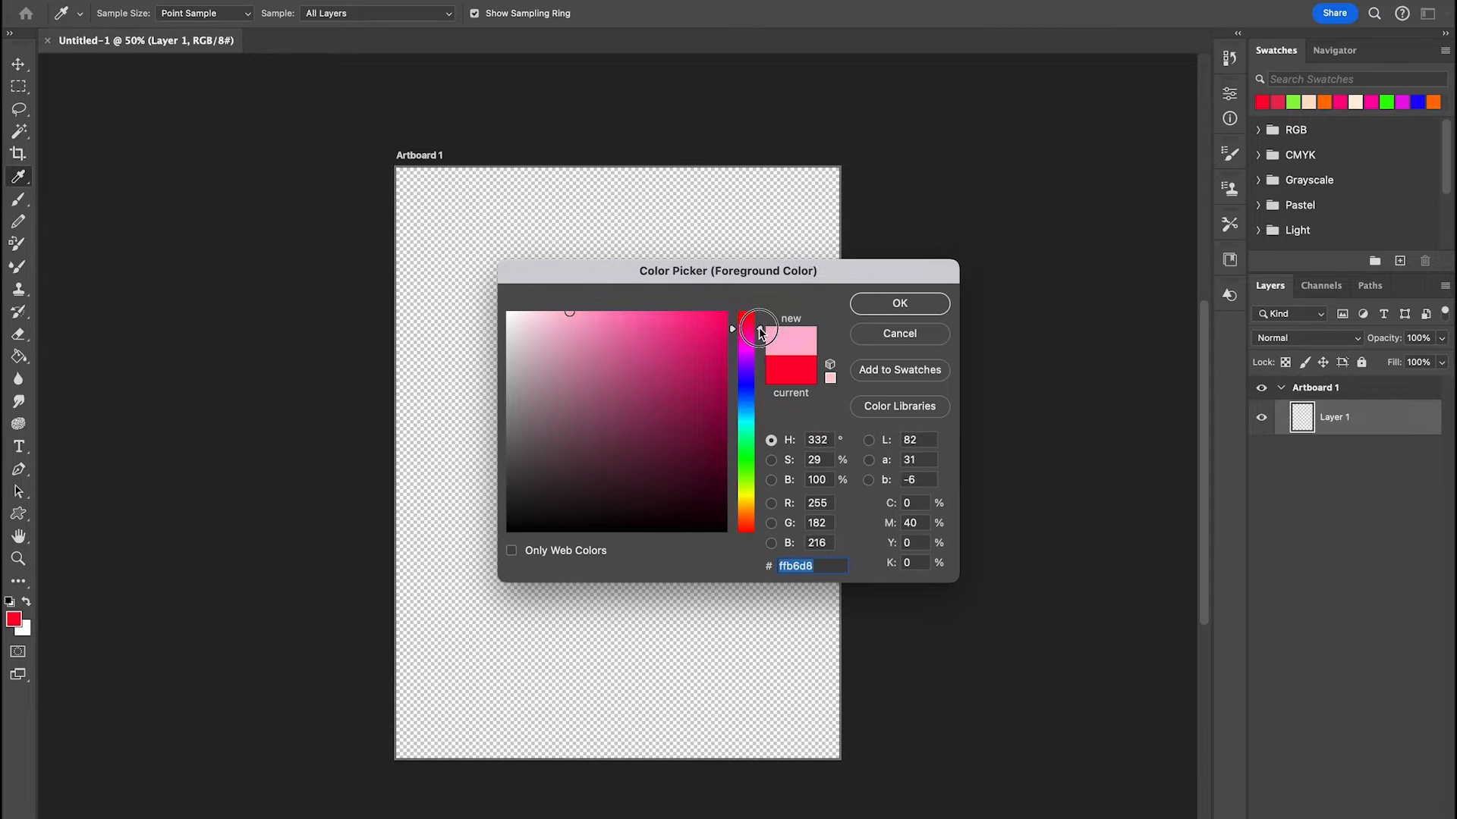
pyautogui.click(899, 304)
pyautogui.press('v')
pyautogui.click(23, 358)
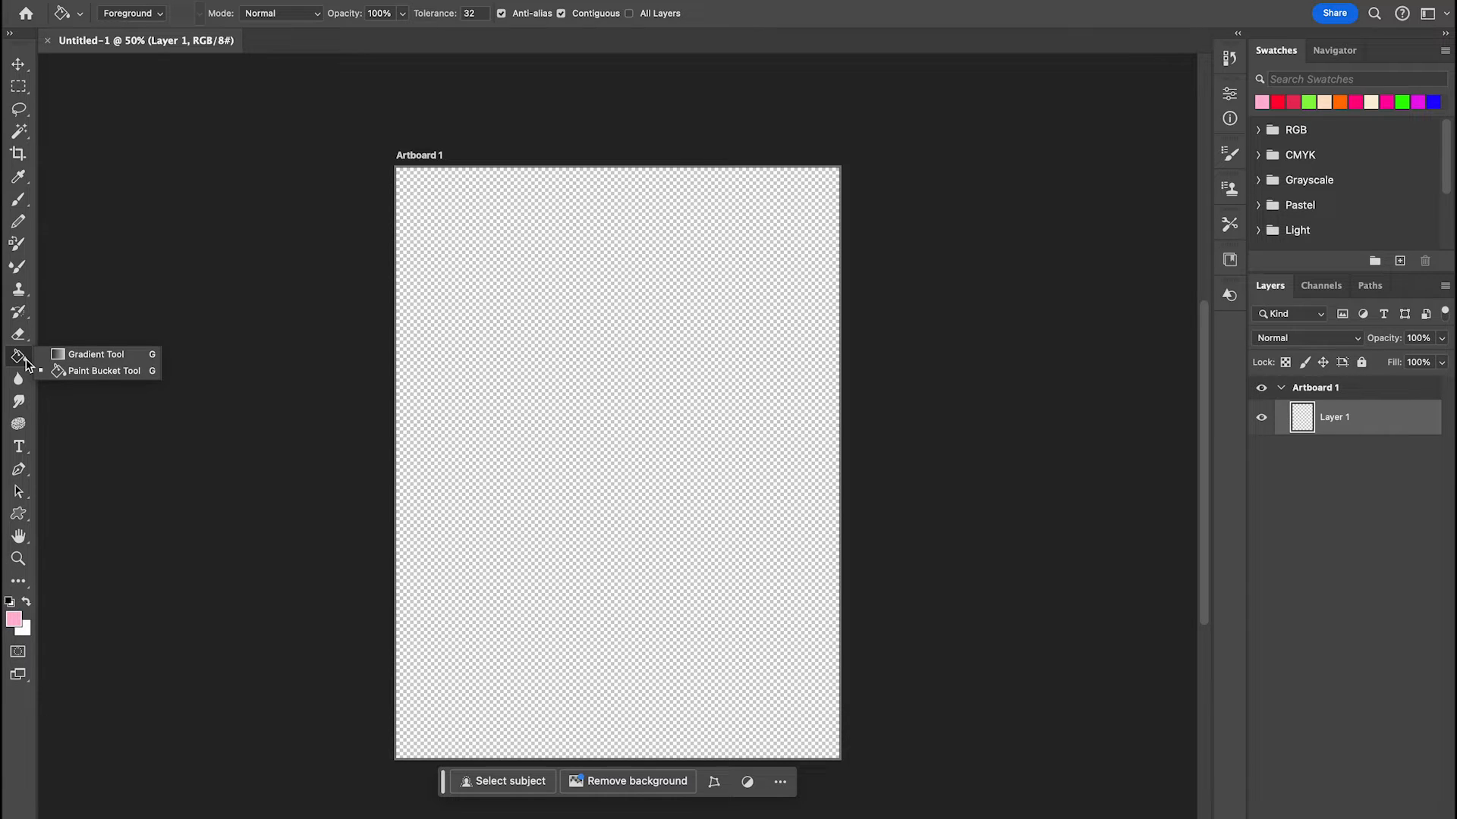
pyautogui.click(26, 364)
pyautogui.click(551, 346)
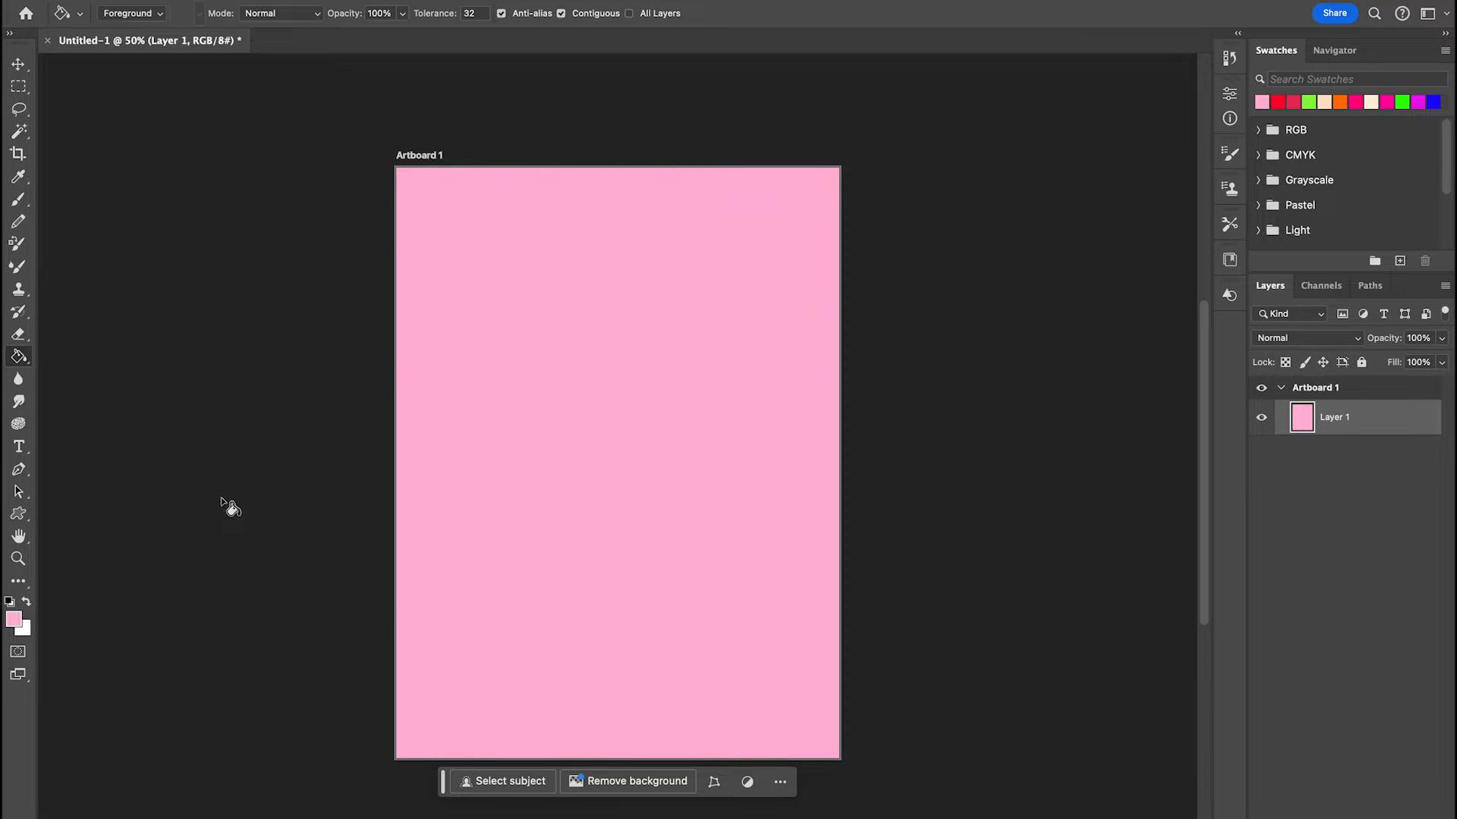
# Step: Activate the Custom Shape tool and add the Legacy Shapes and More set to the shape library
pyautogui.click(19, 515)
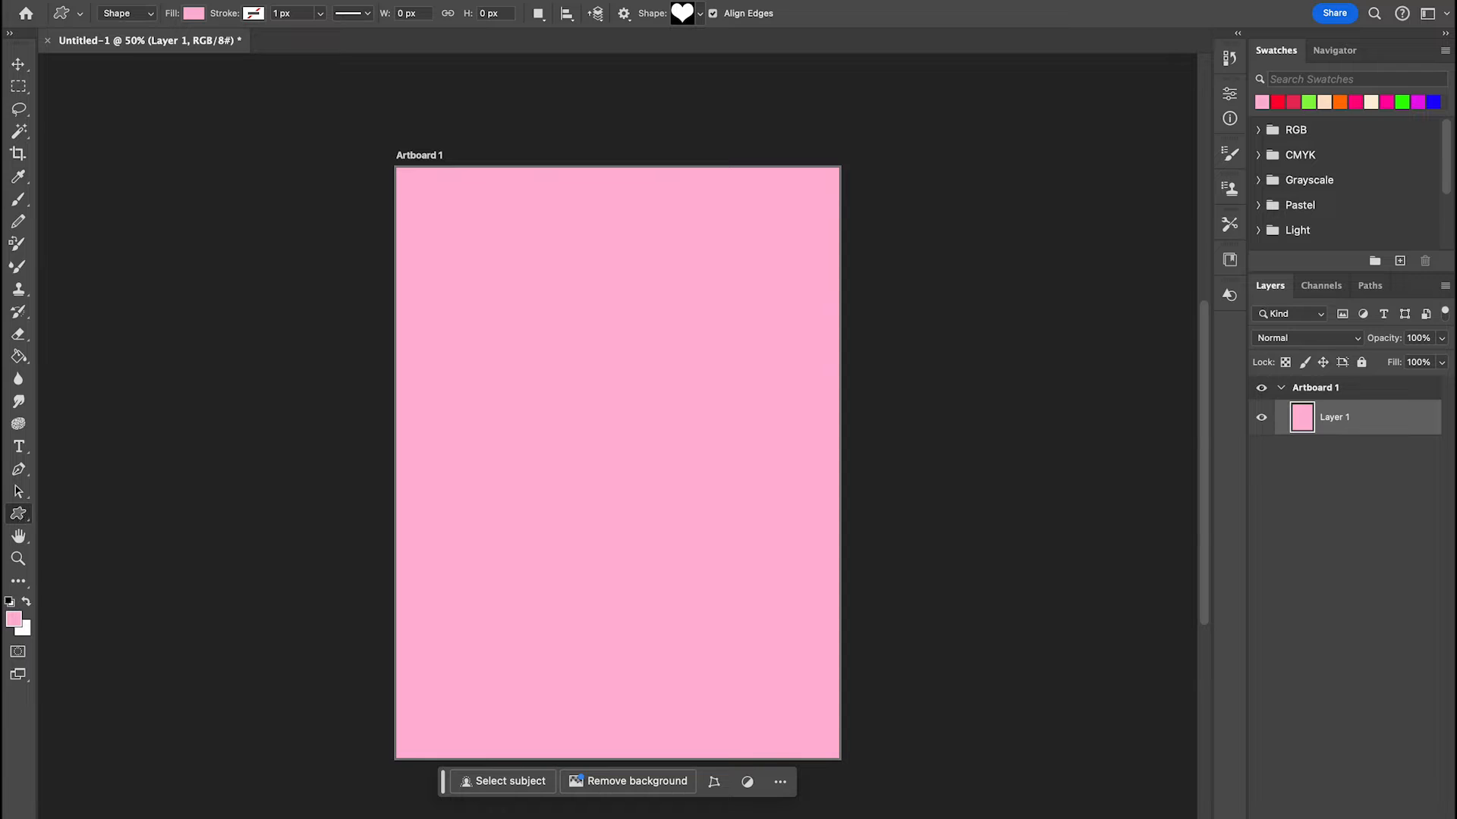
pyautogui.rightClick(20, 515)
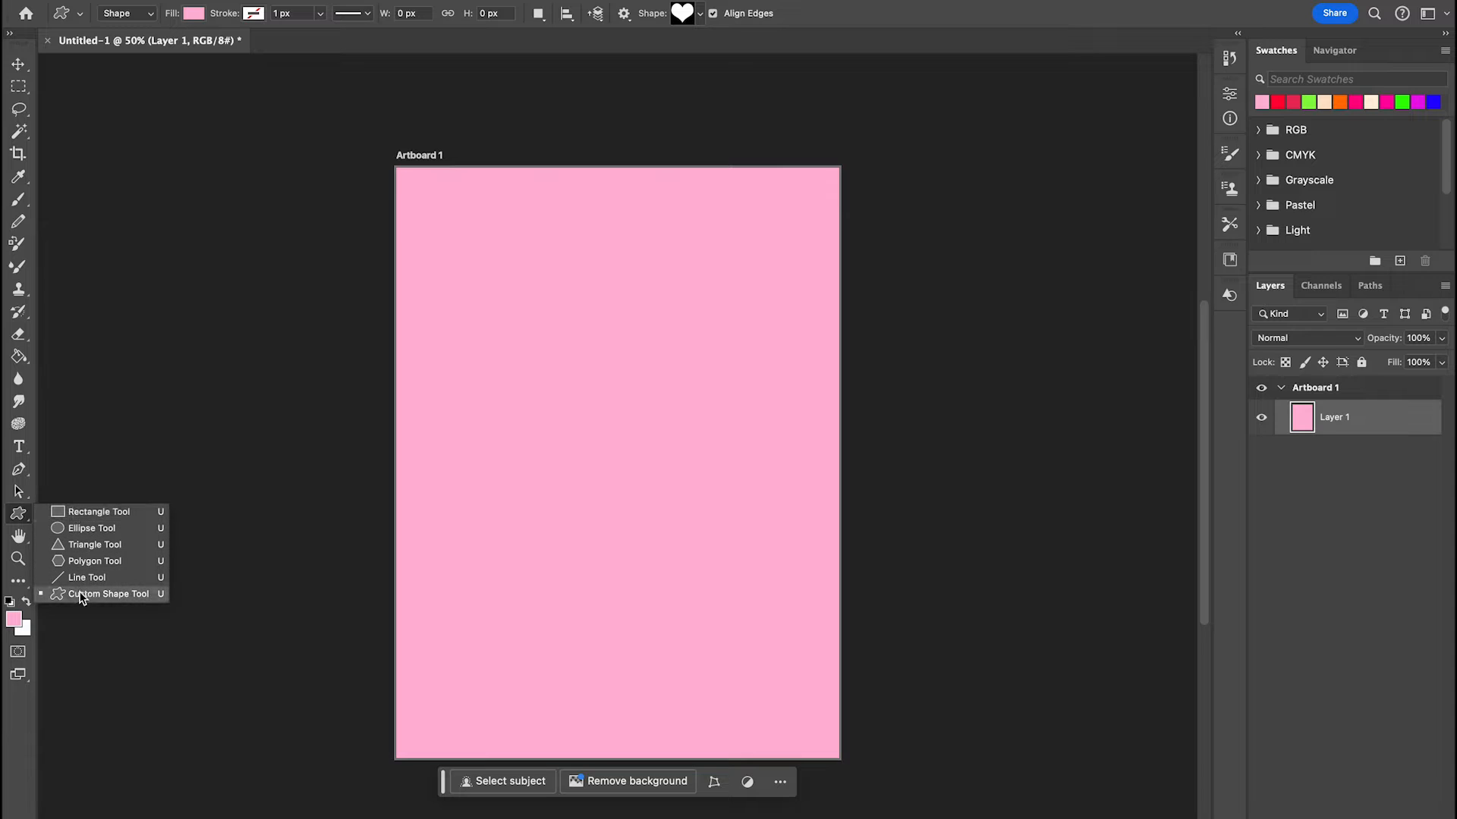
pyautogui.click(111, 591)
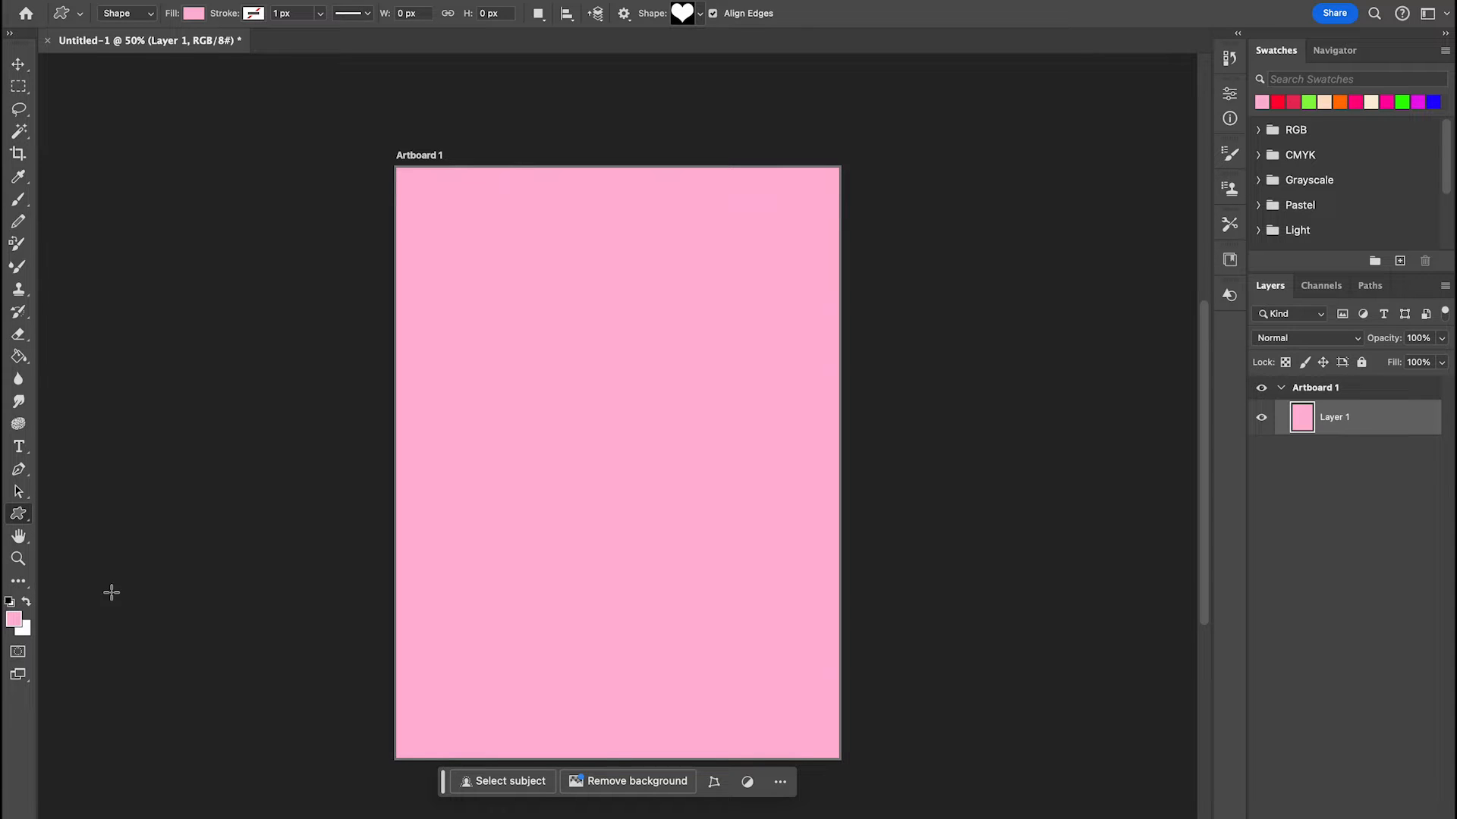
pyautogui.click(698, 15)
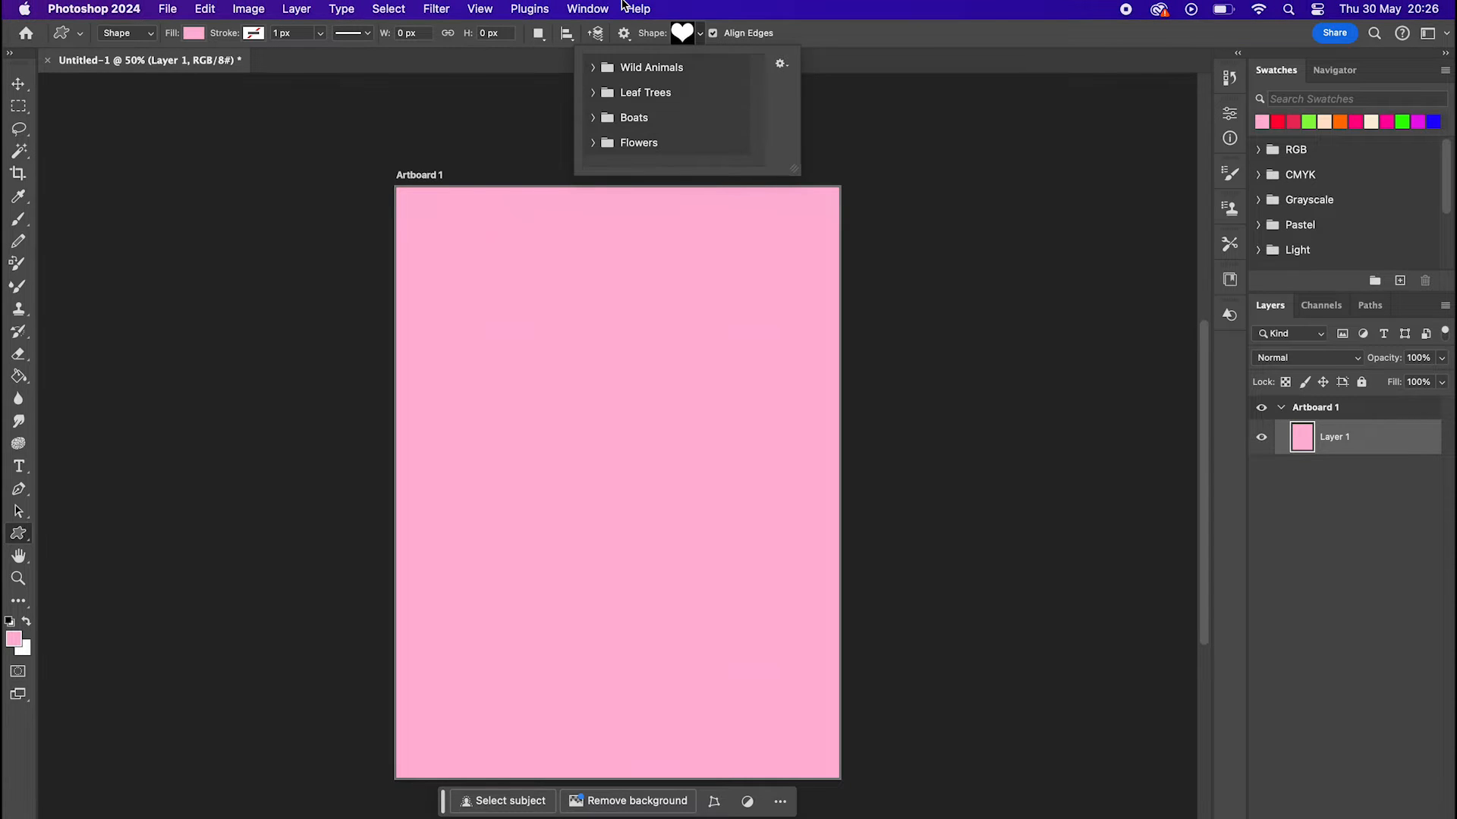
pyautogui.click(590, 9)
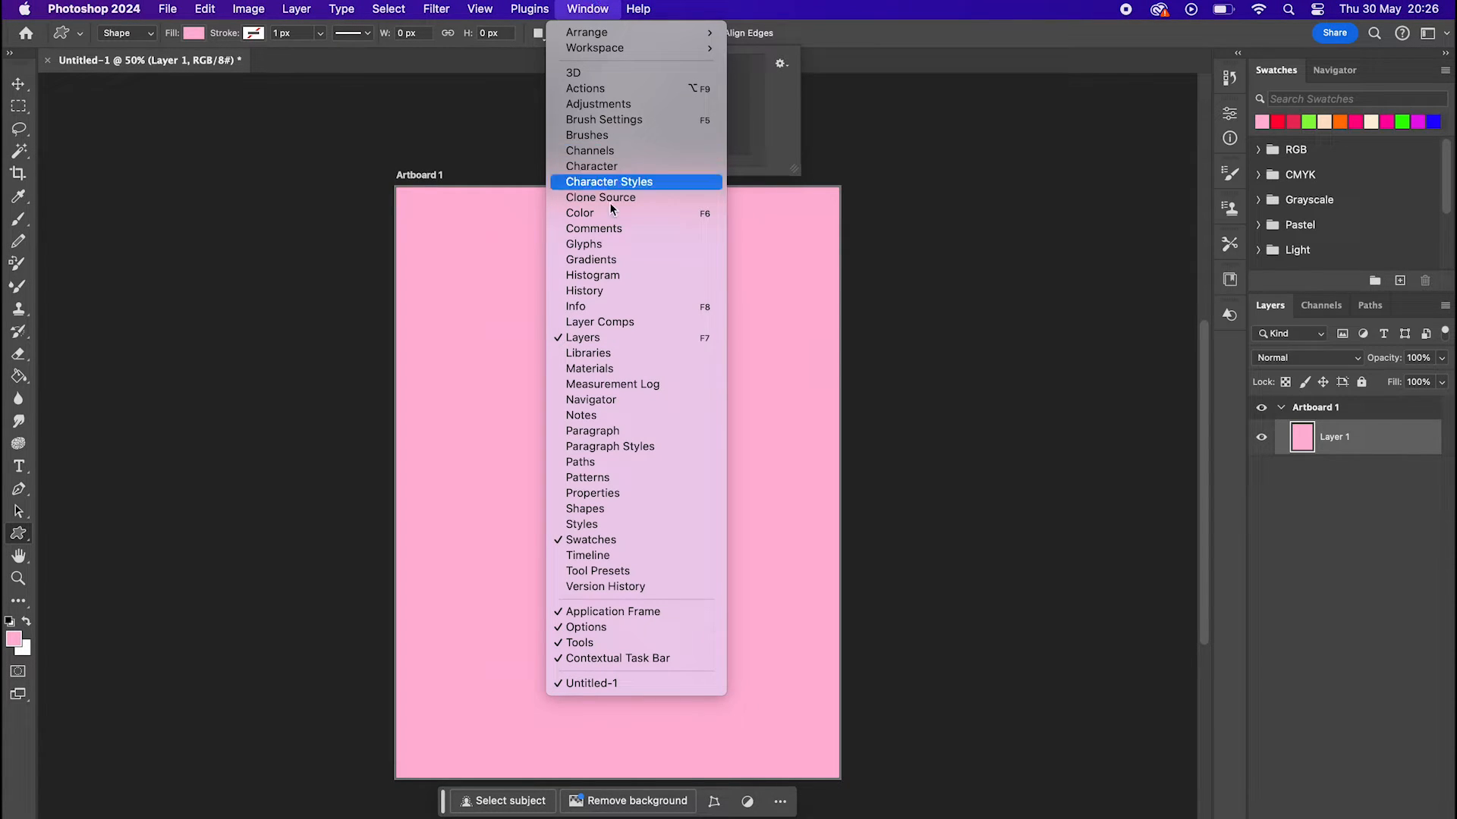
pyautogui.click(624, 508)
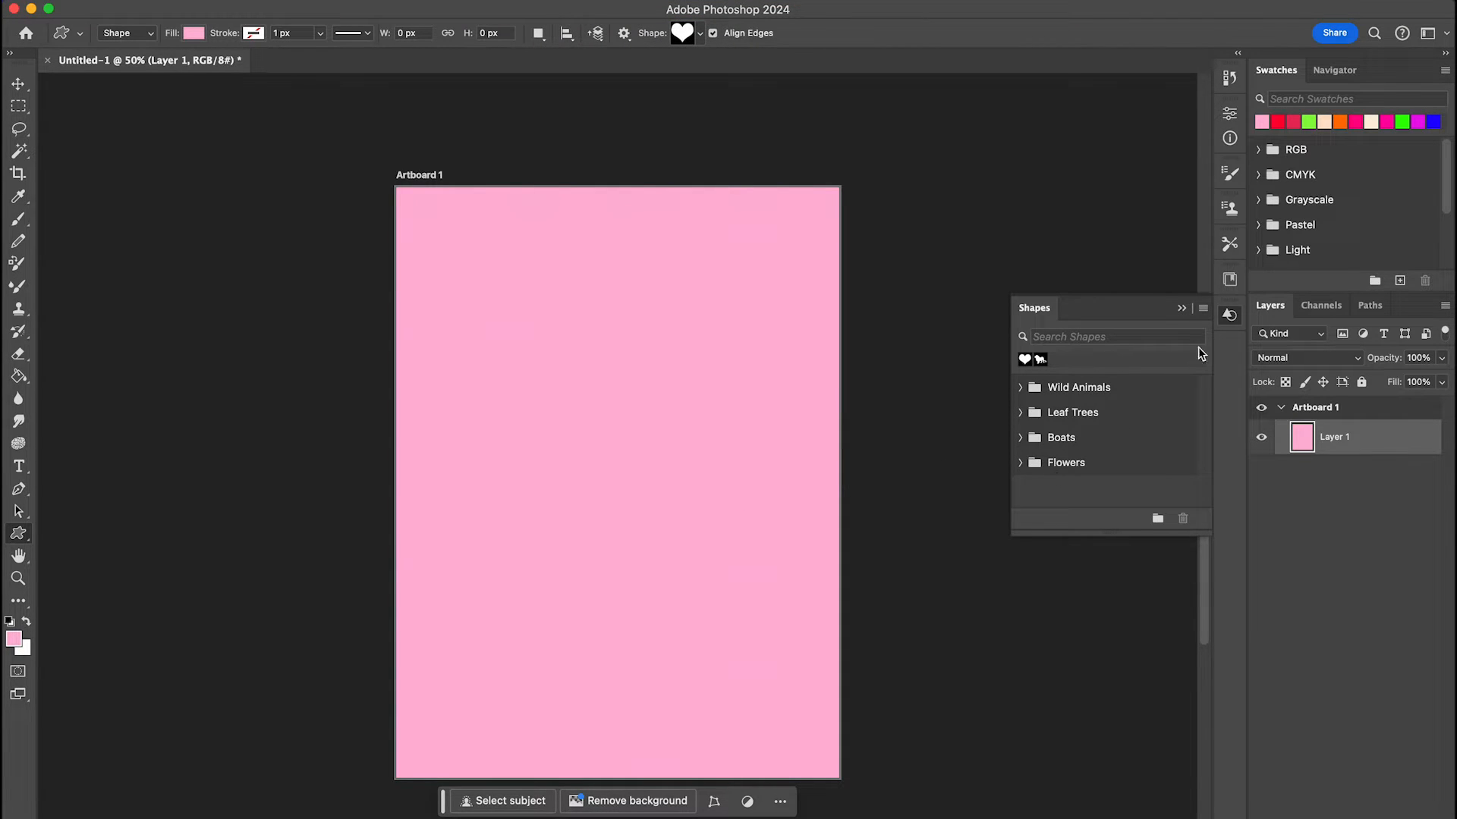
pyautogui.click(1204, 309)
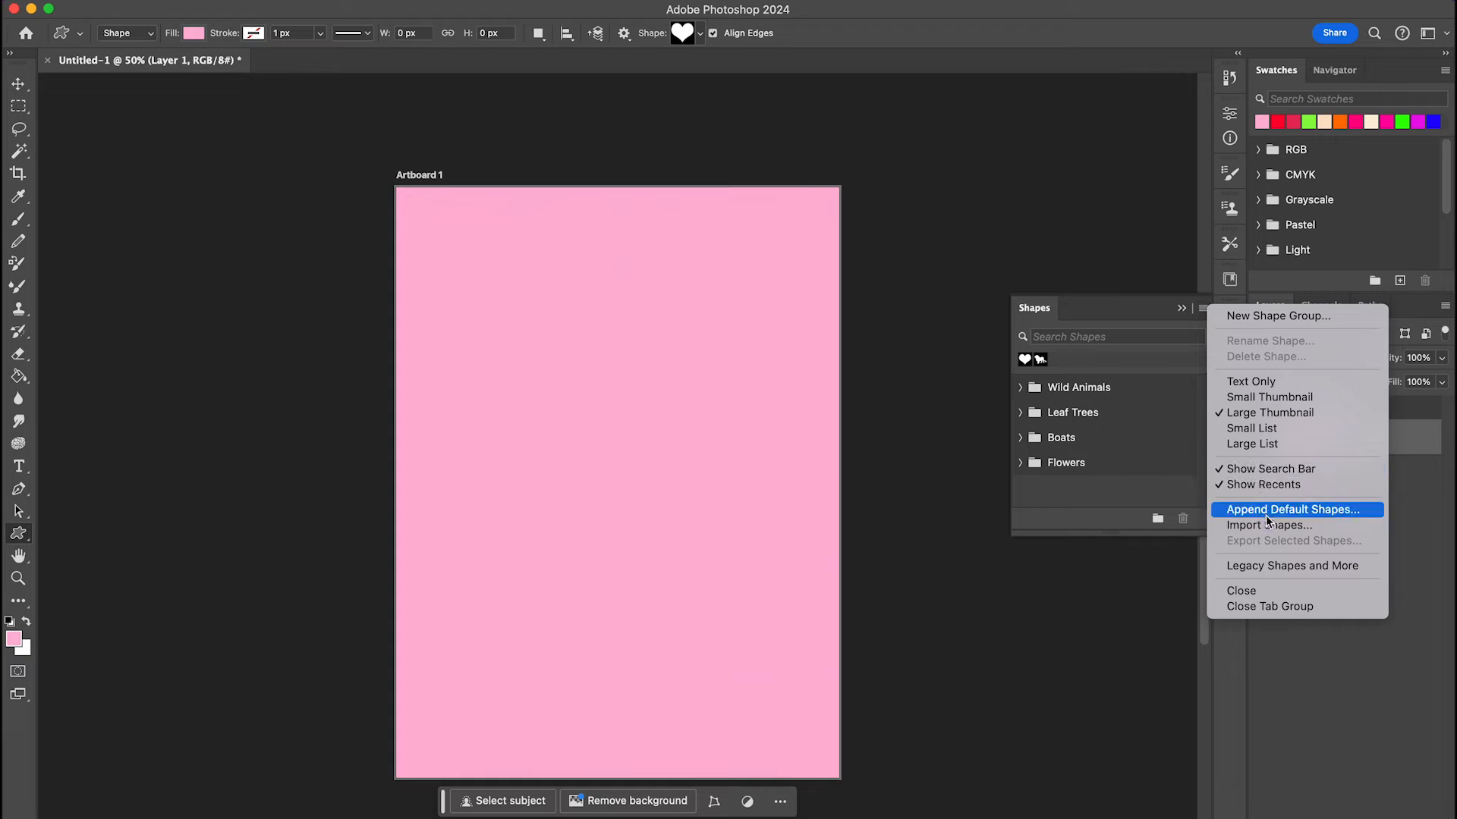
pyautogui.click(1269, 567)
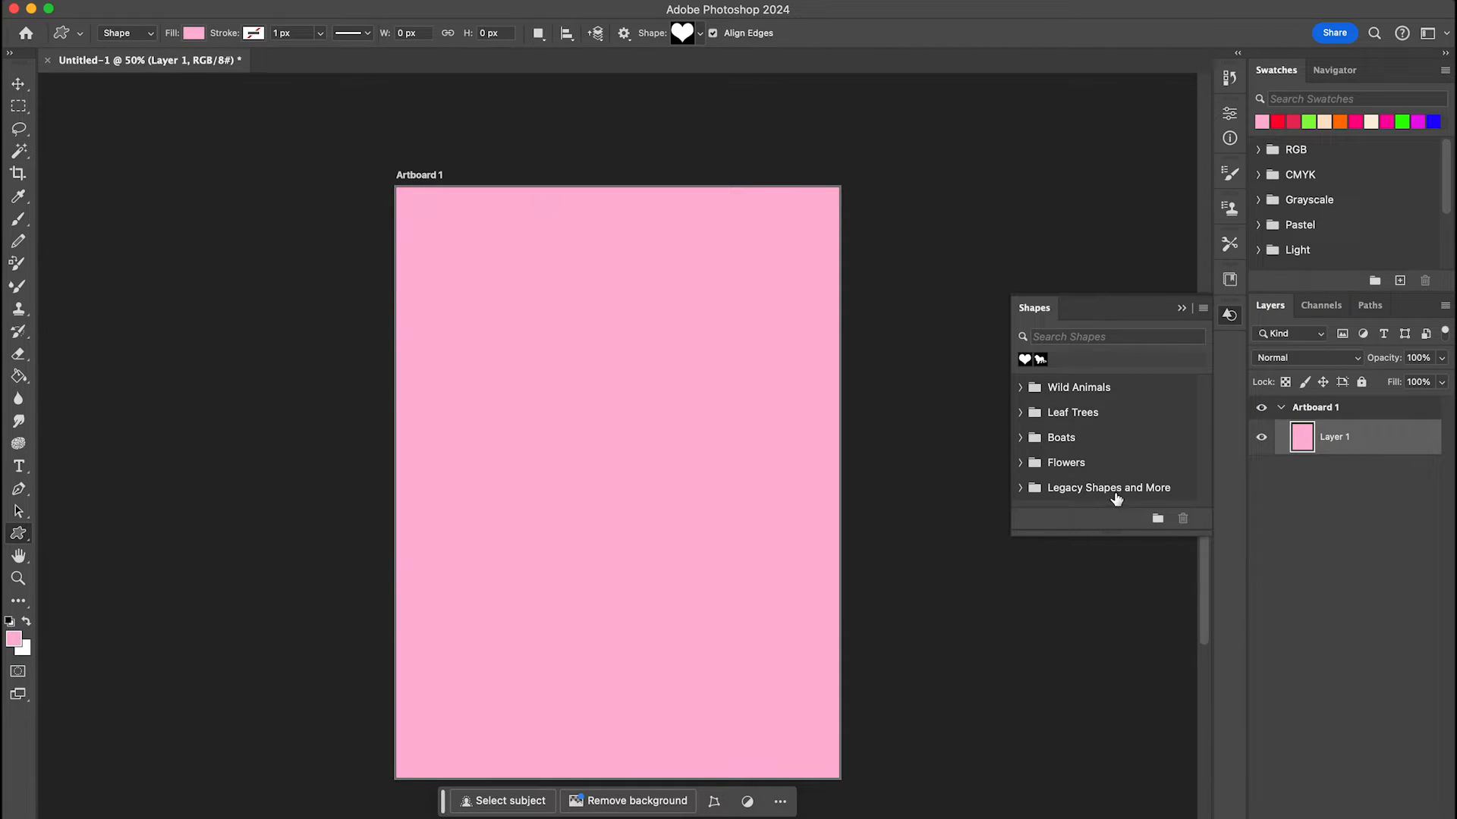
# Step: Browse the Shapes group of All Legacy Default Shapes within Legacy Shapes and More
pyautogui.click(1050, 490)
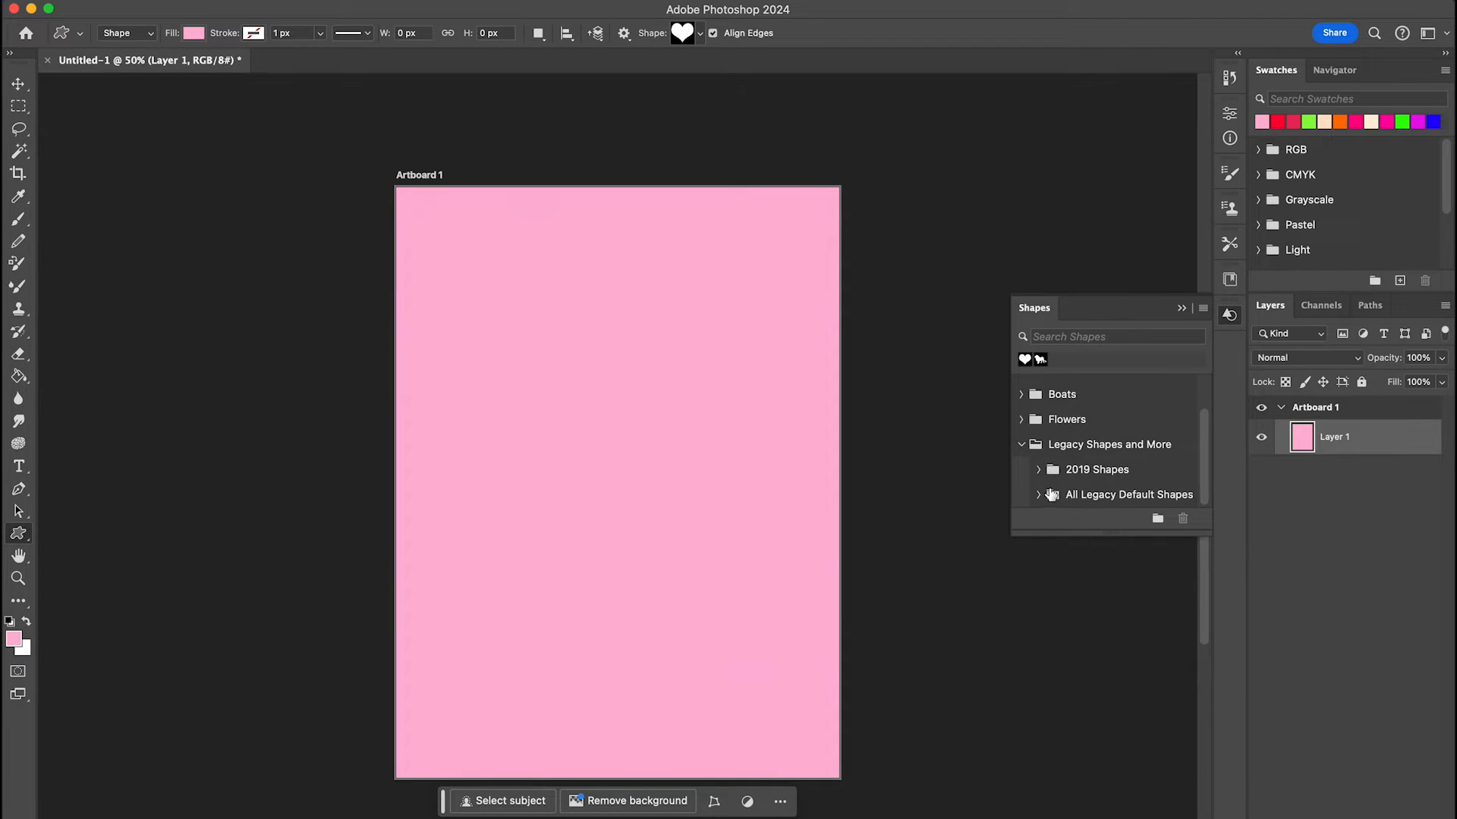
pyautogui.click(1038, 494)
pyautogui.scroll(-5, 1058, 480)
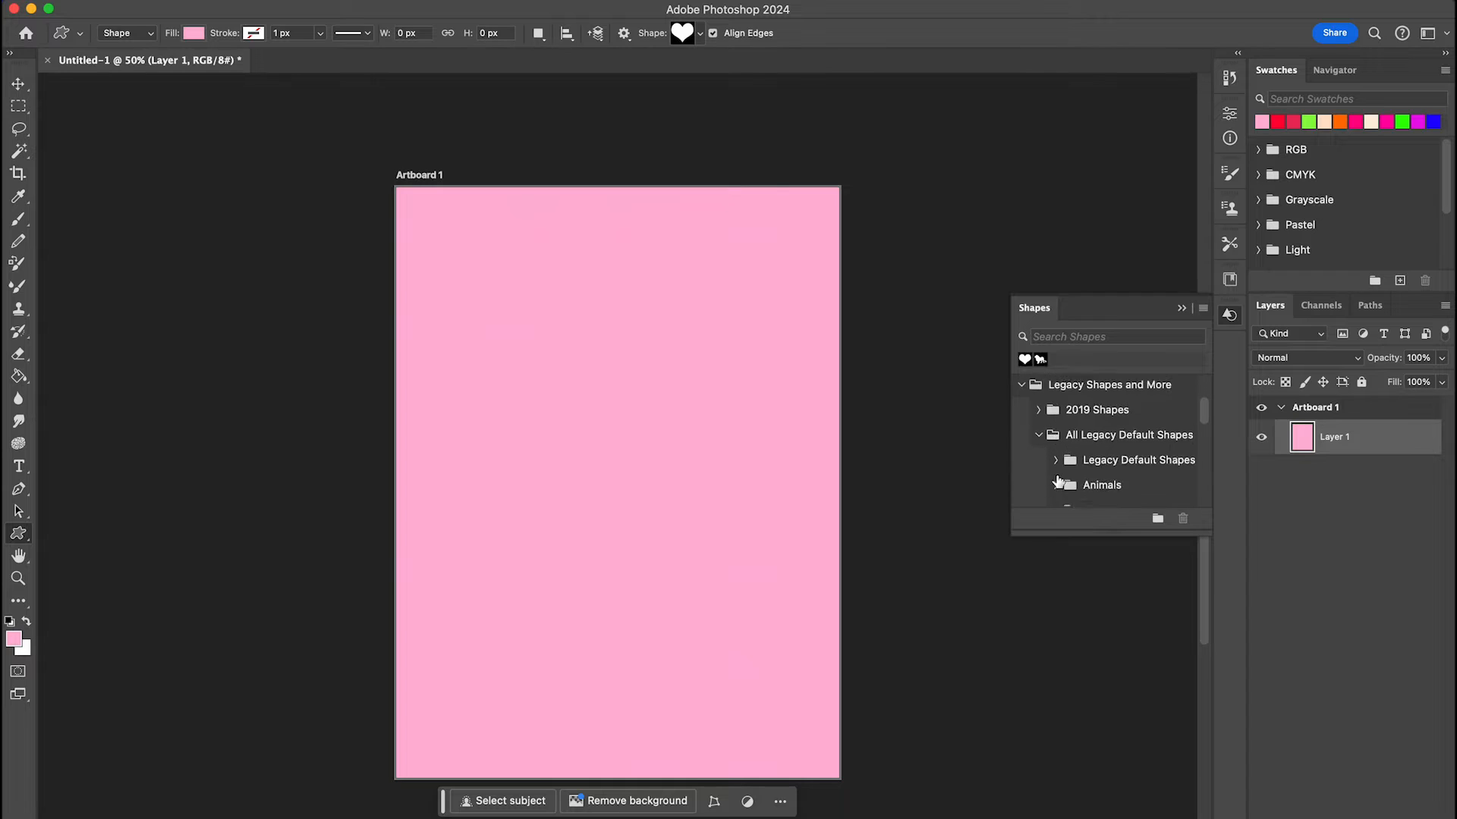
pyautogui.scroll(-4, 1057, 479)
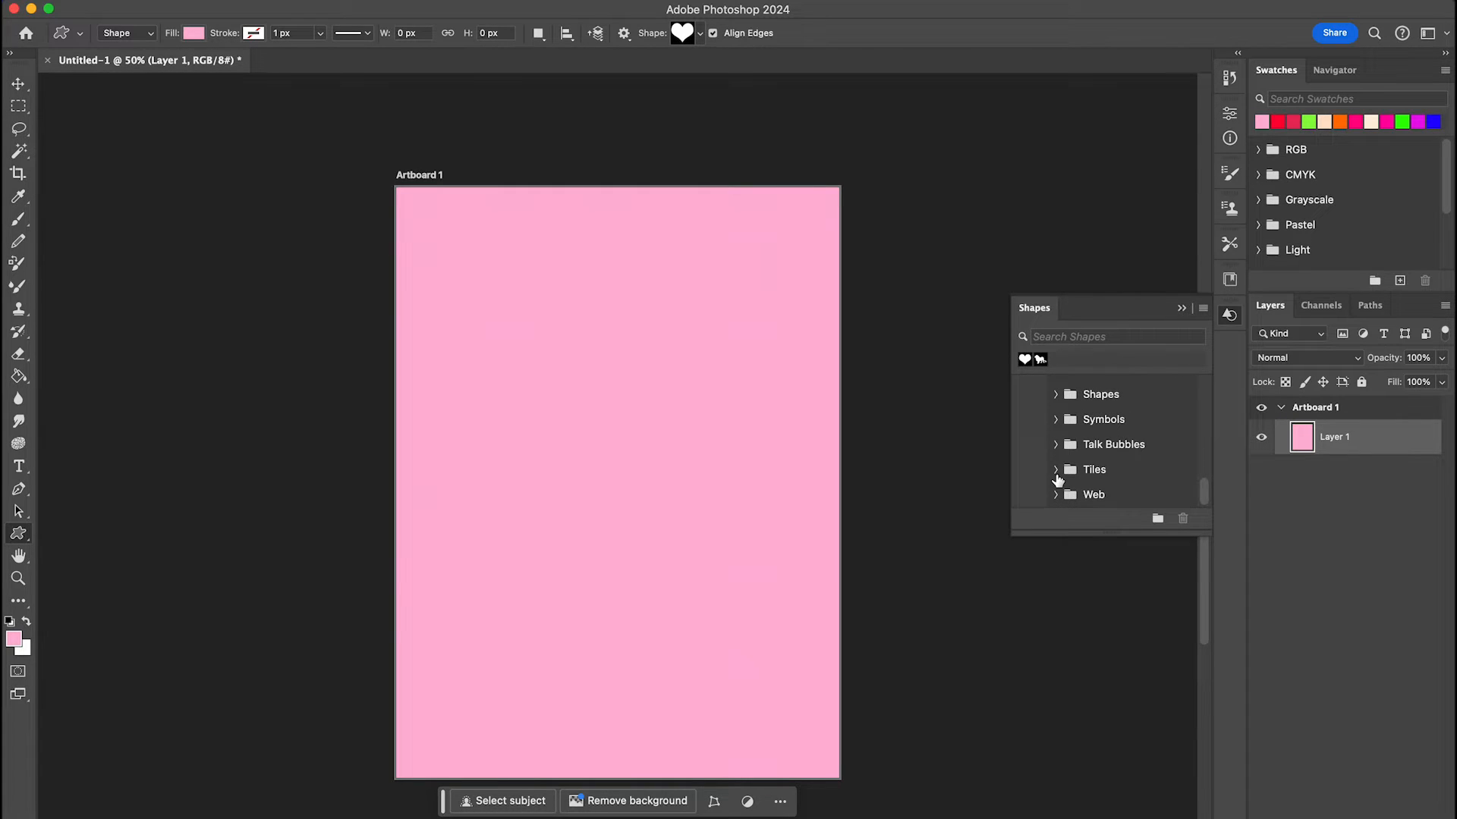
pyautogui.click(1056, 394)
pyautogui.scroll(-3, 1030, 474)
pyautogui.scroll(-8, 1029, 472)
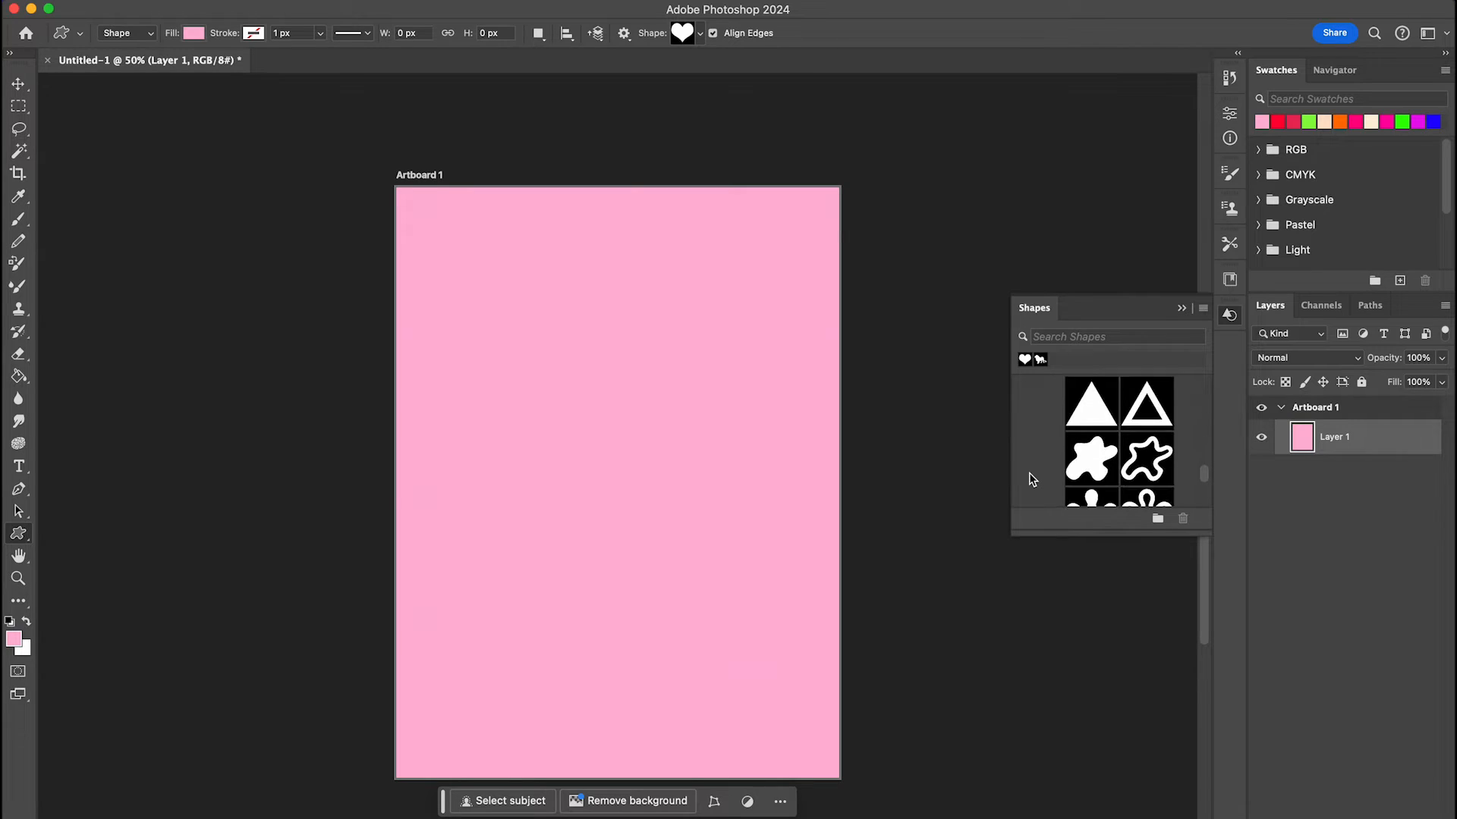
# Step: Pick the Heart Card shape from the All Legacy Default Shapes for the Custom Shape tool
pyautogui.click(701, 34)
pyautogui.scroll(-1, 637, 133)
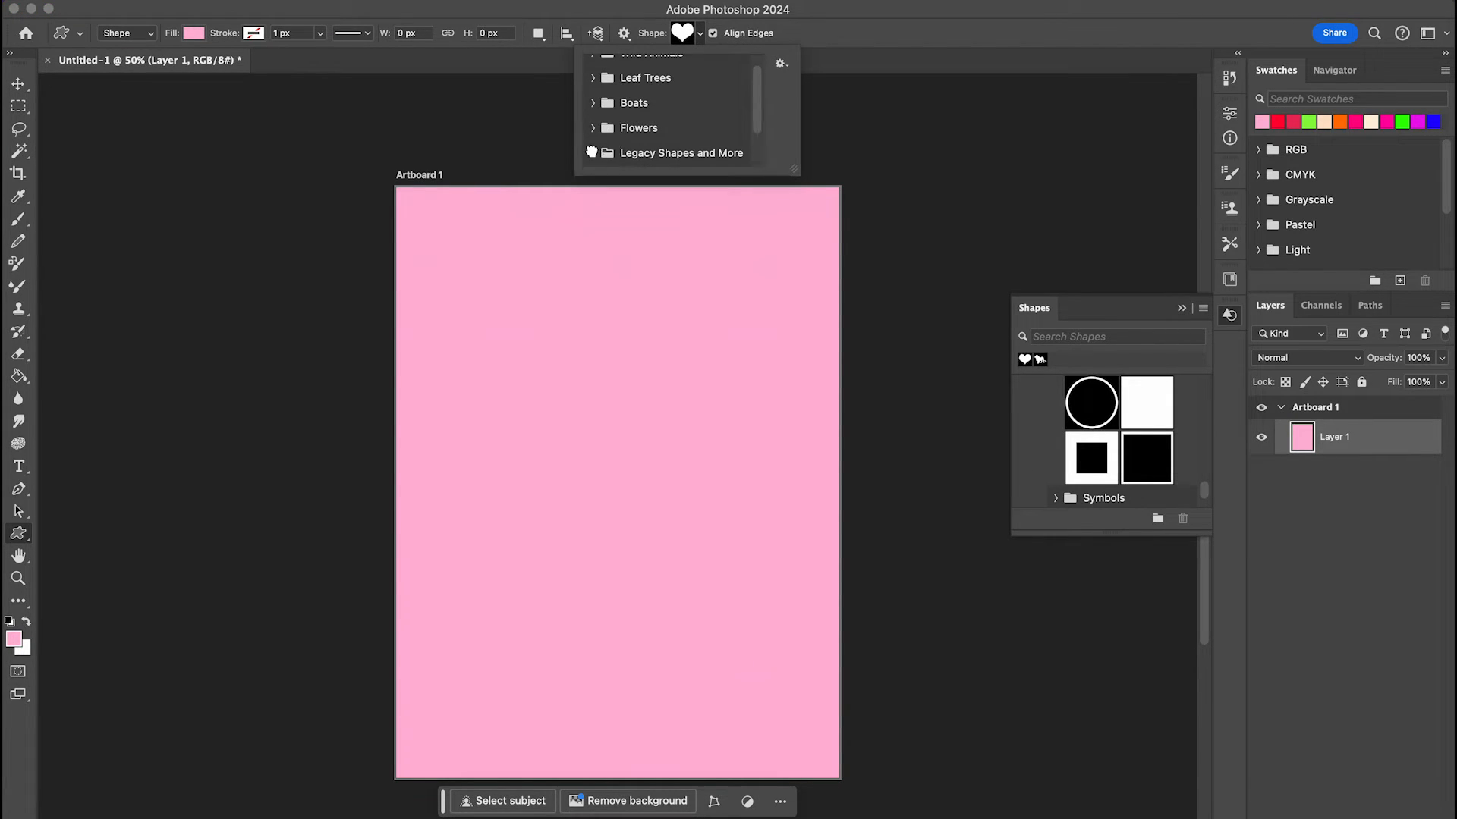
pyautogui.click(592, 150)
pyautogui.click(610, 152)
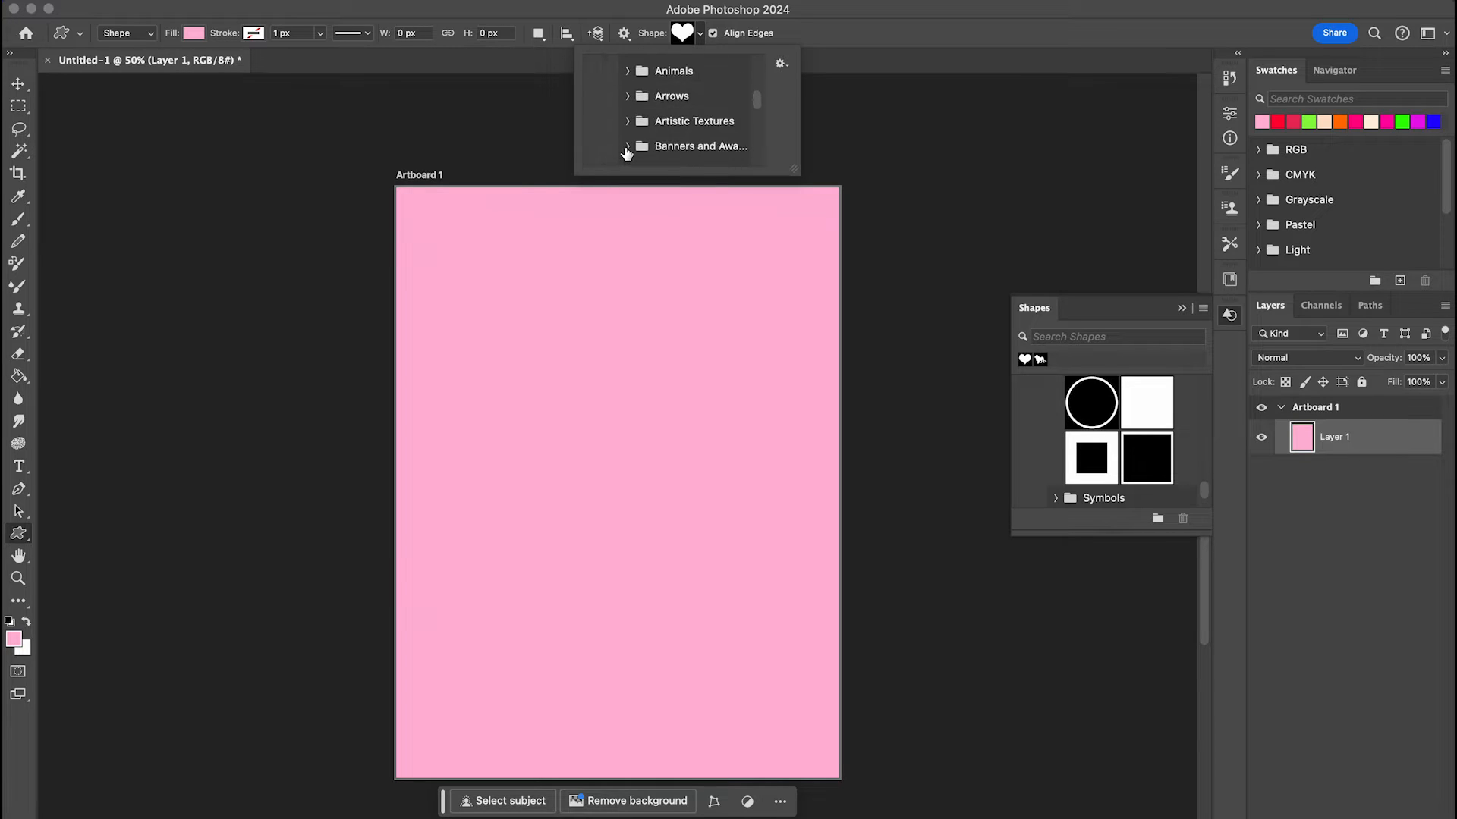
pyautogui.scroll(-3, 627, 146)
pyautogui.scroll(-1, 626, 150)
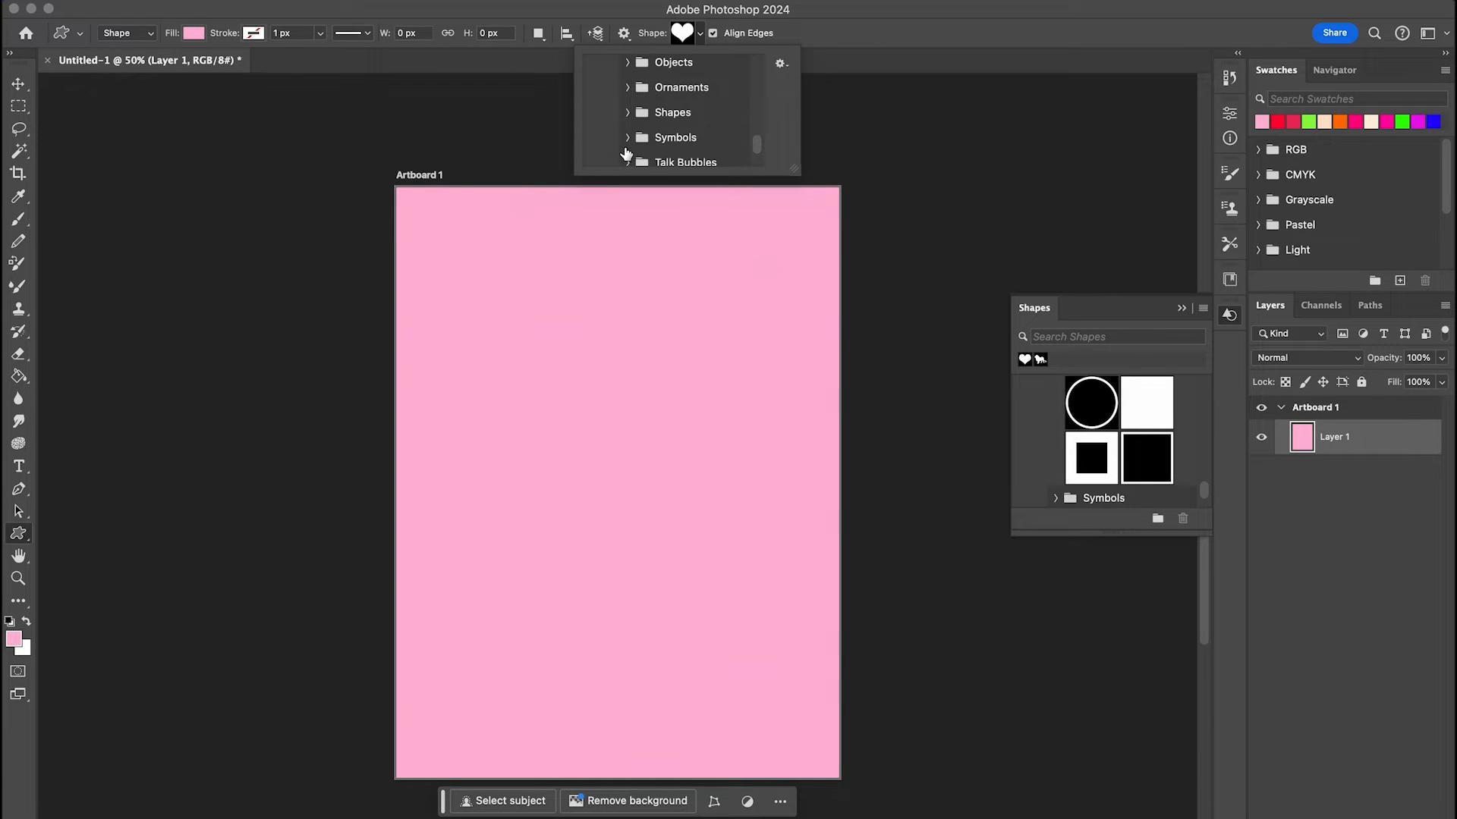
pyautogui.click(626, 107)
pyautogui.scroll(-5, 644, 121)
pyautogui.scroll(-5, 651, 115)
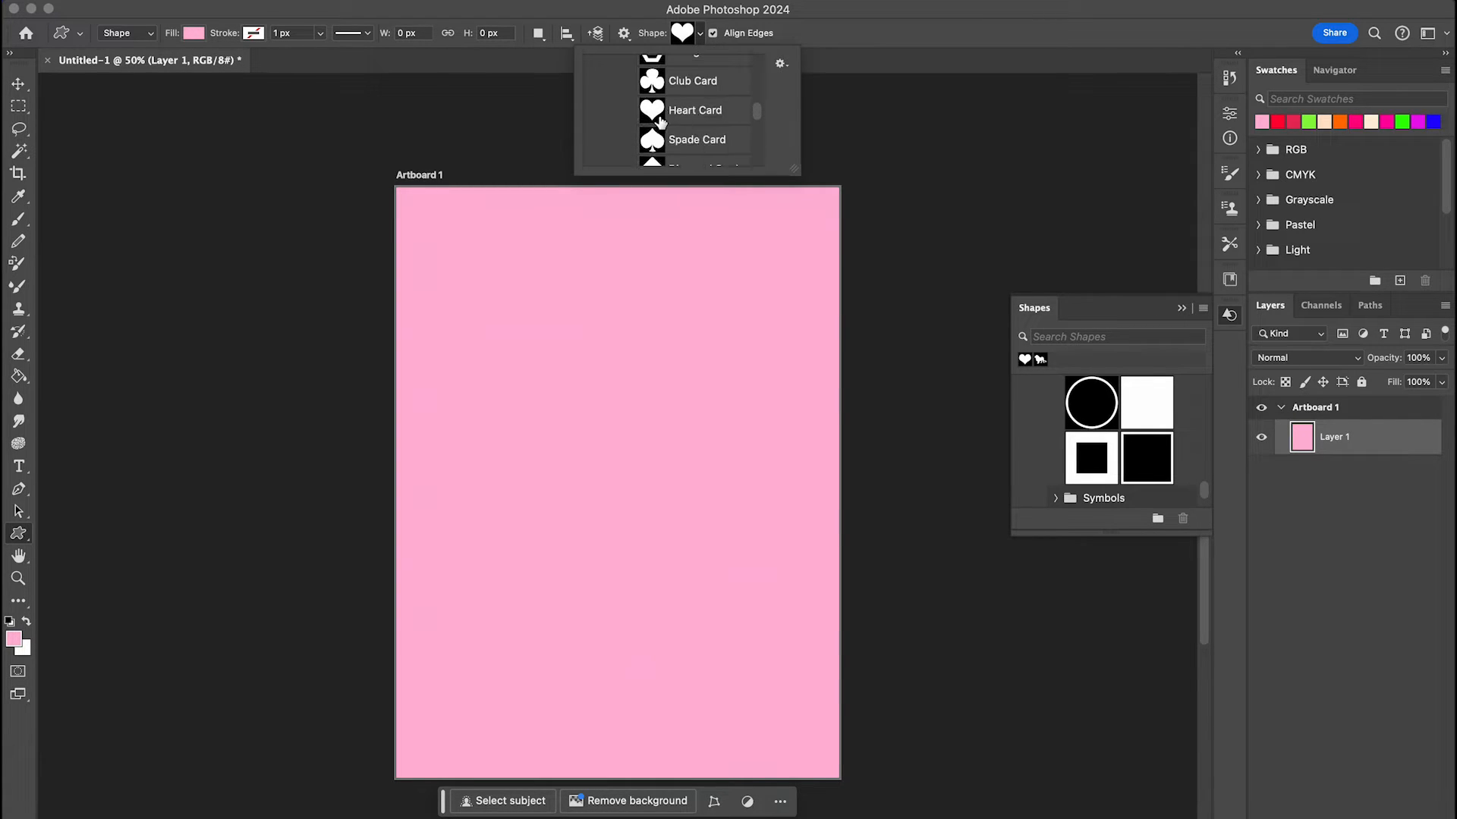
# Step: Draw a heart about 1930 x 1773 px in hot pink #ff0078 and position it centrally across the artboard
pyautogui.click(13, 640)
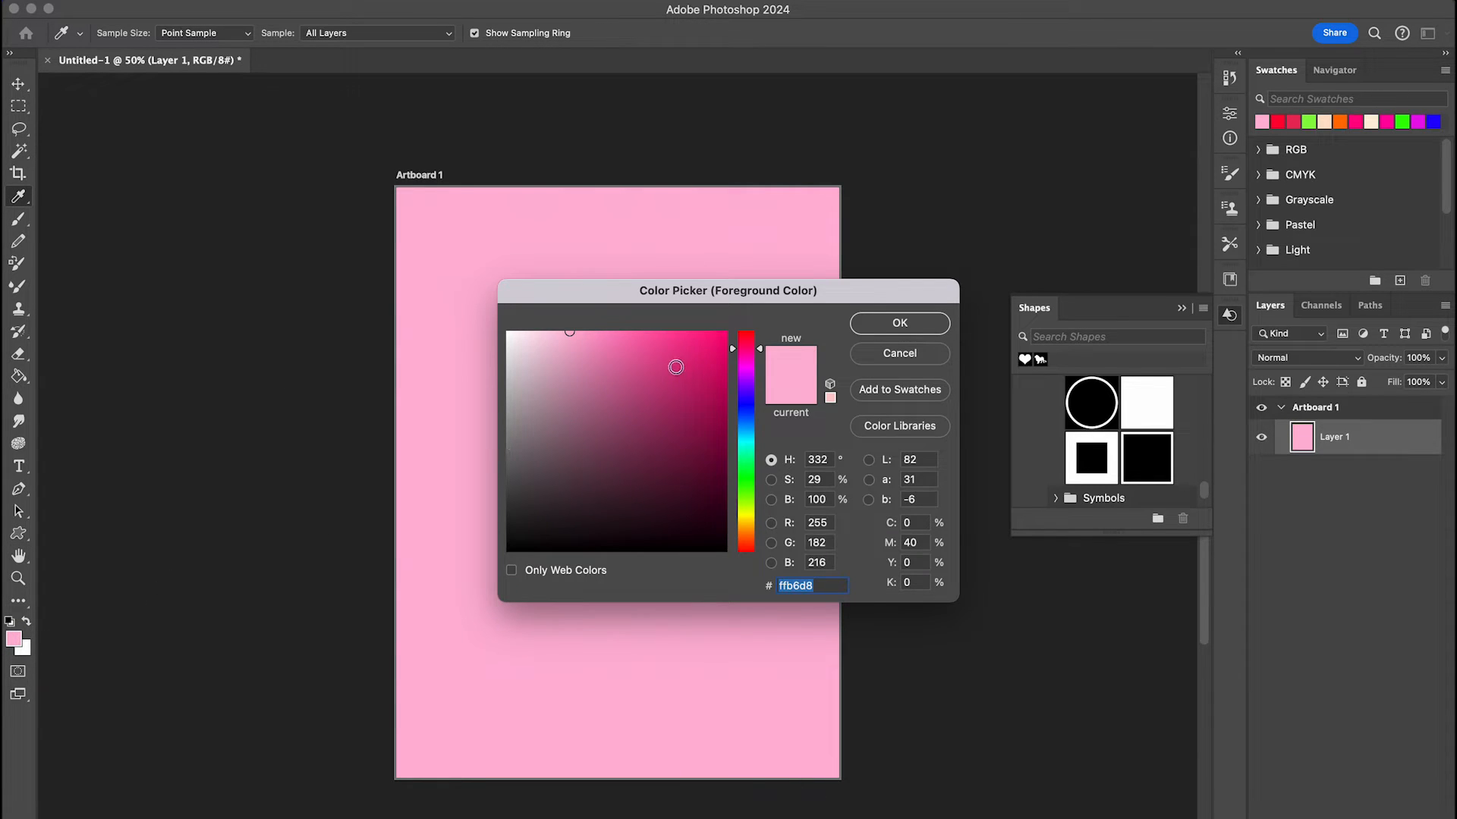
pyautogui.moveTo(690, 348); pyautogui.dragTo(749, 332)
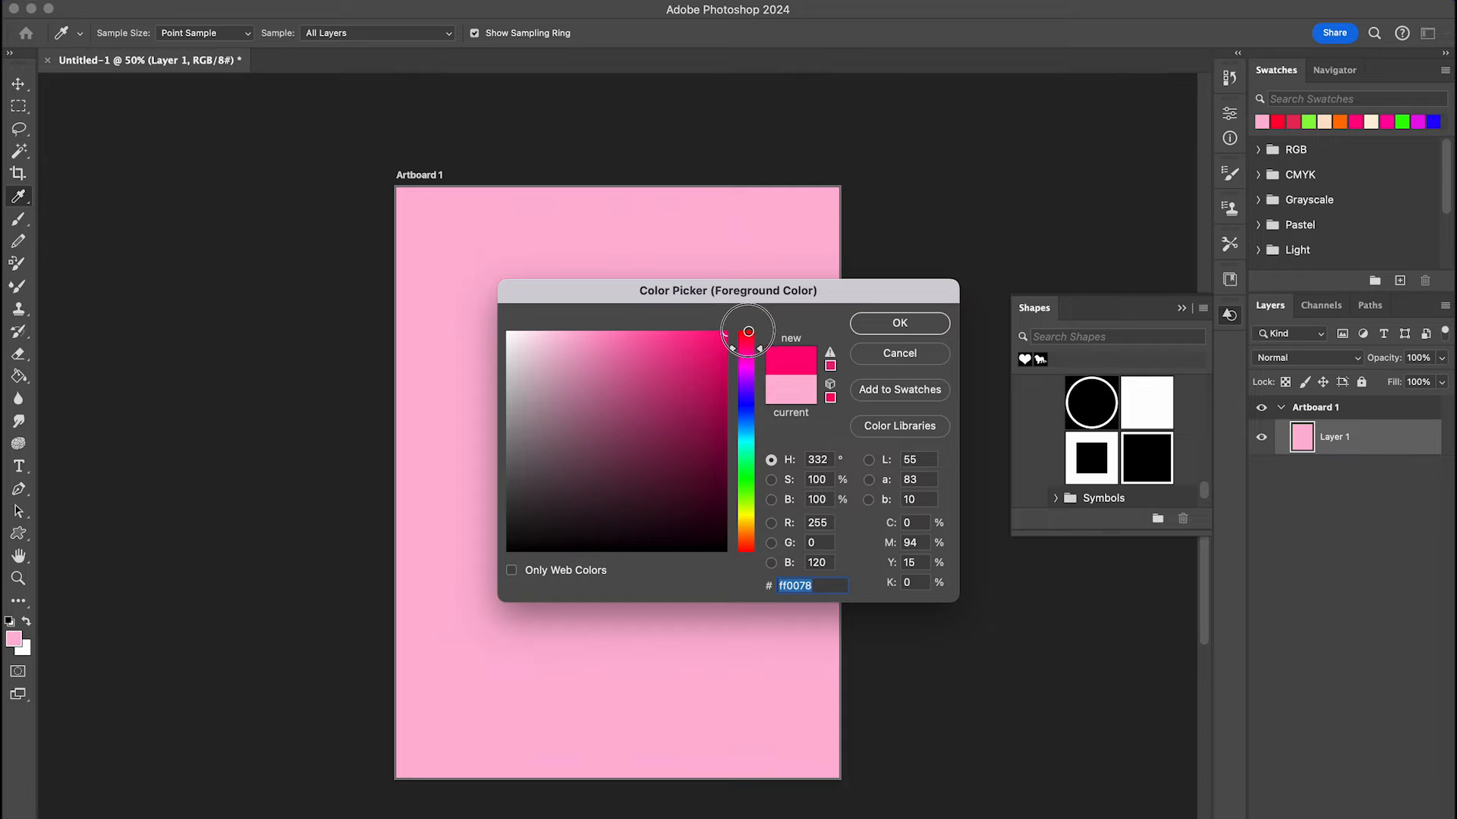
pyautogui.click(903, 325)
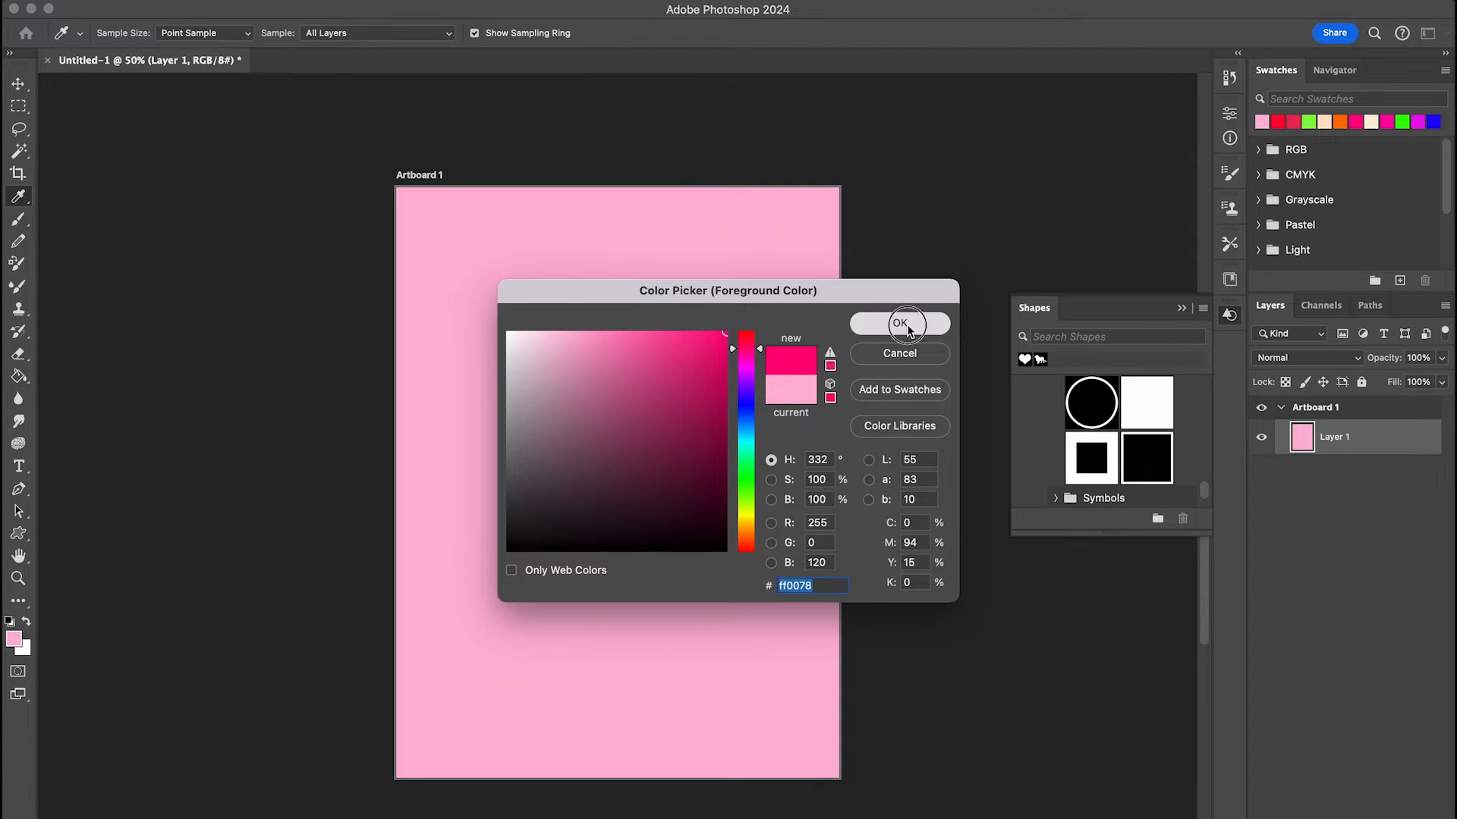
pyautogui.moveTo(432, 279); pyautogui.dragTo(846, 661)
pyautogui.click(23, 88)
pyautogui.moveTo(707, 434); pyautogui.dragTo(680, 430)
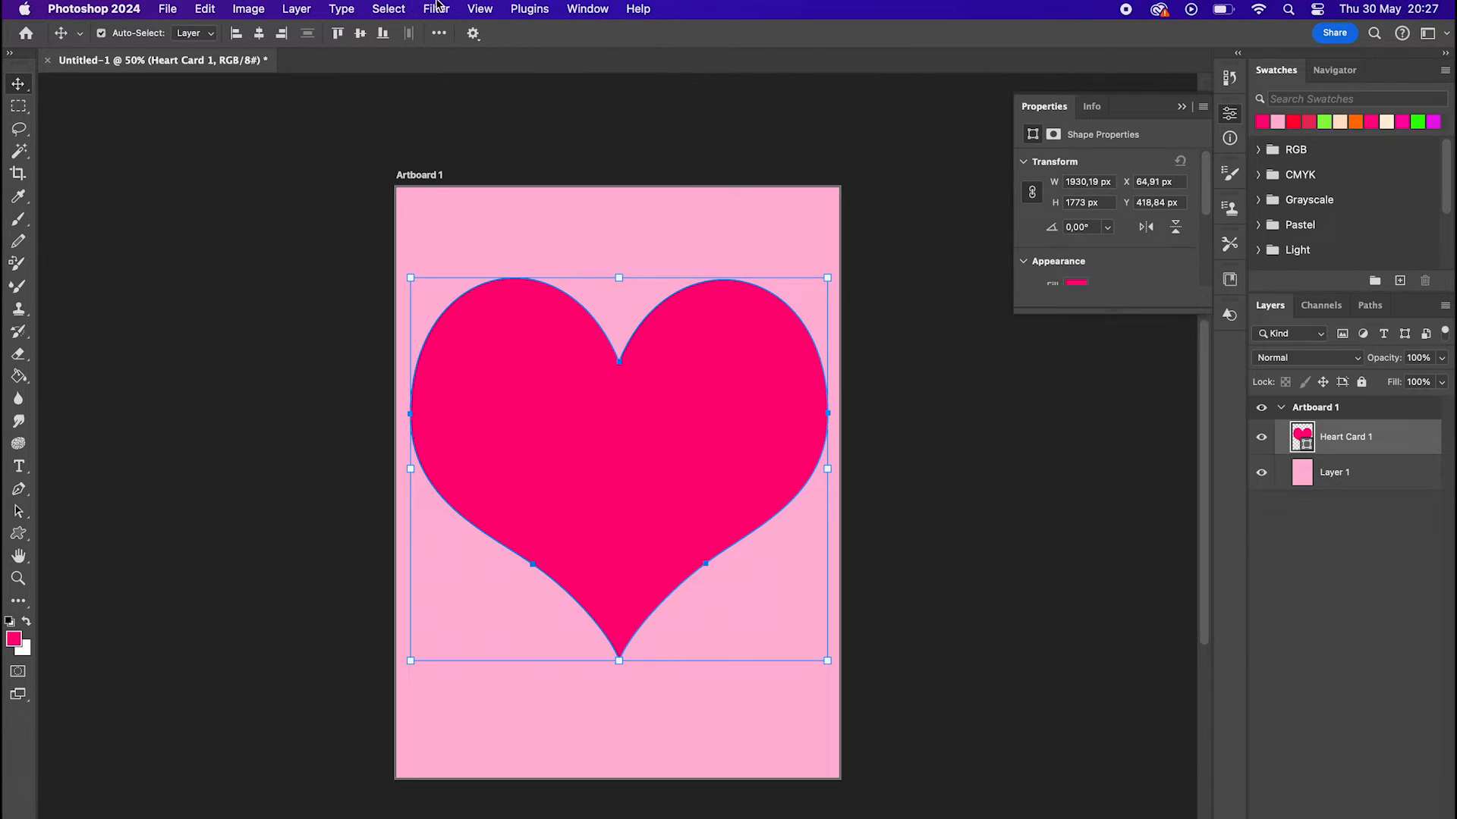
# Step: Convert the heart to a smart object and apply a Gaussian Blur with a radius of about 120 pixels
pyautogui.click(439, 6)
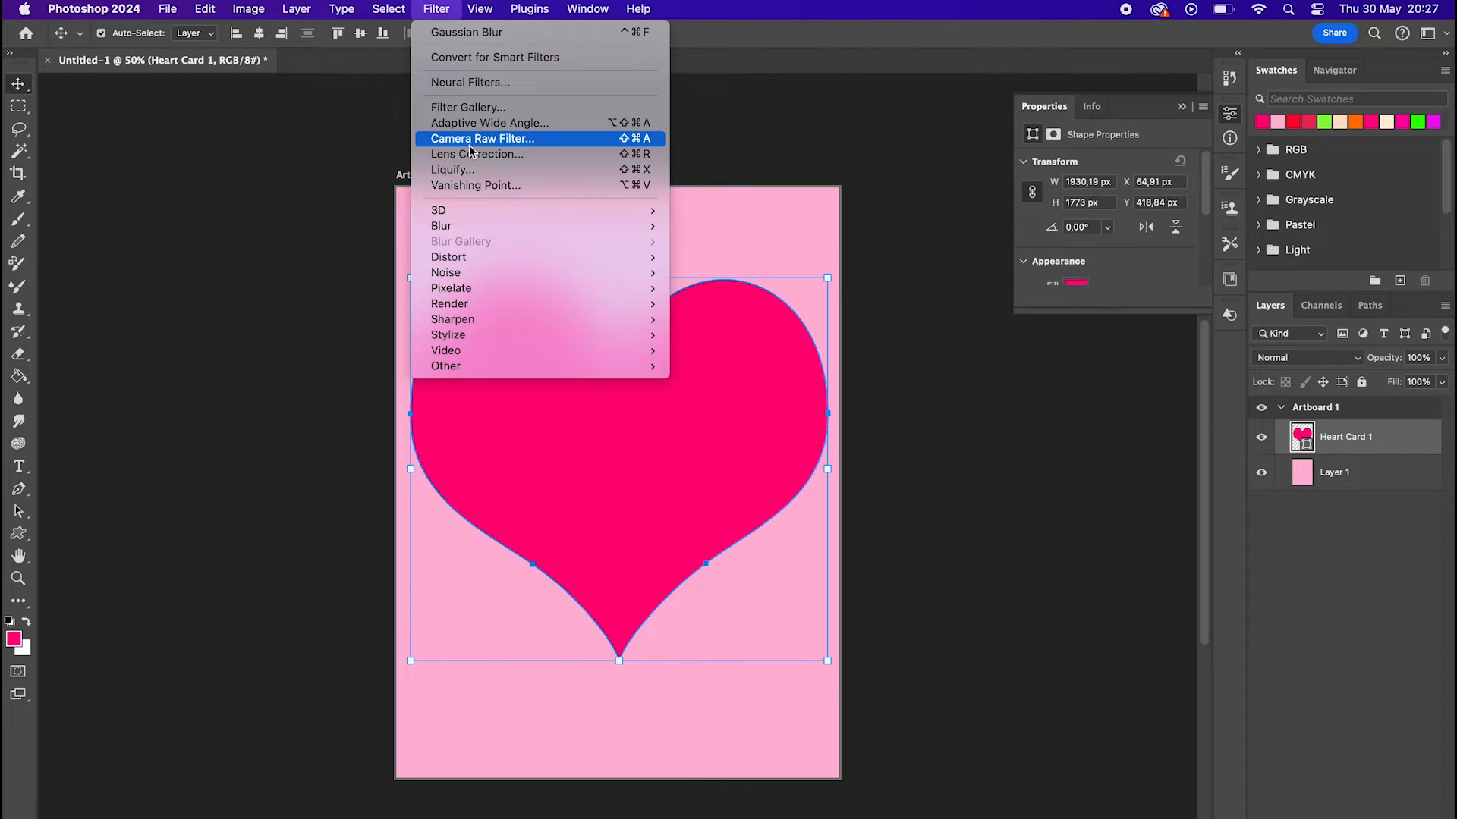
pyautogui.moveTo(476, 226)
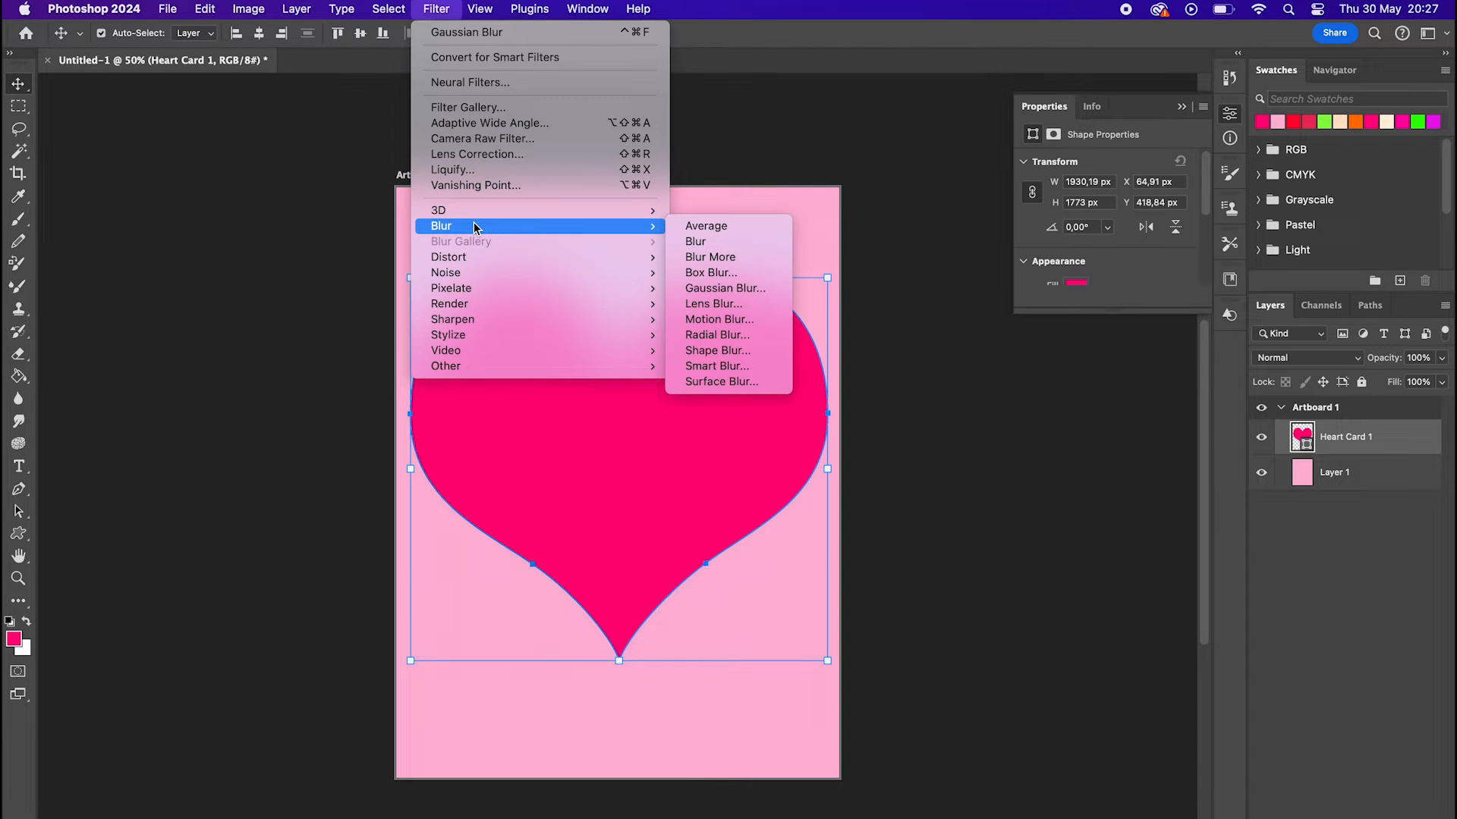
pyautogui.click(732, 288)
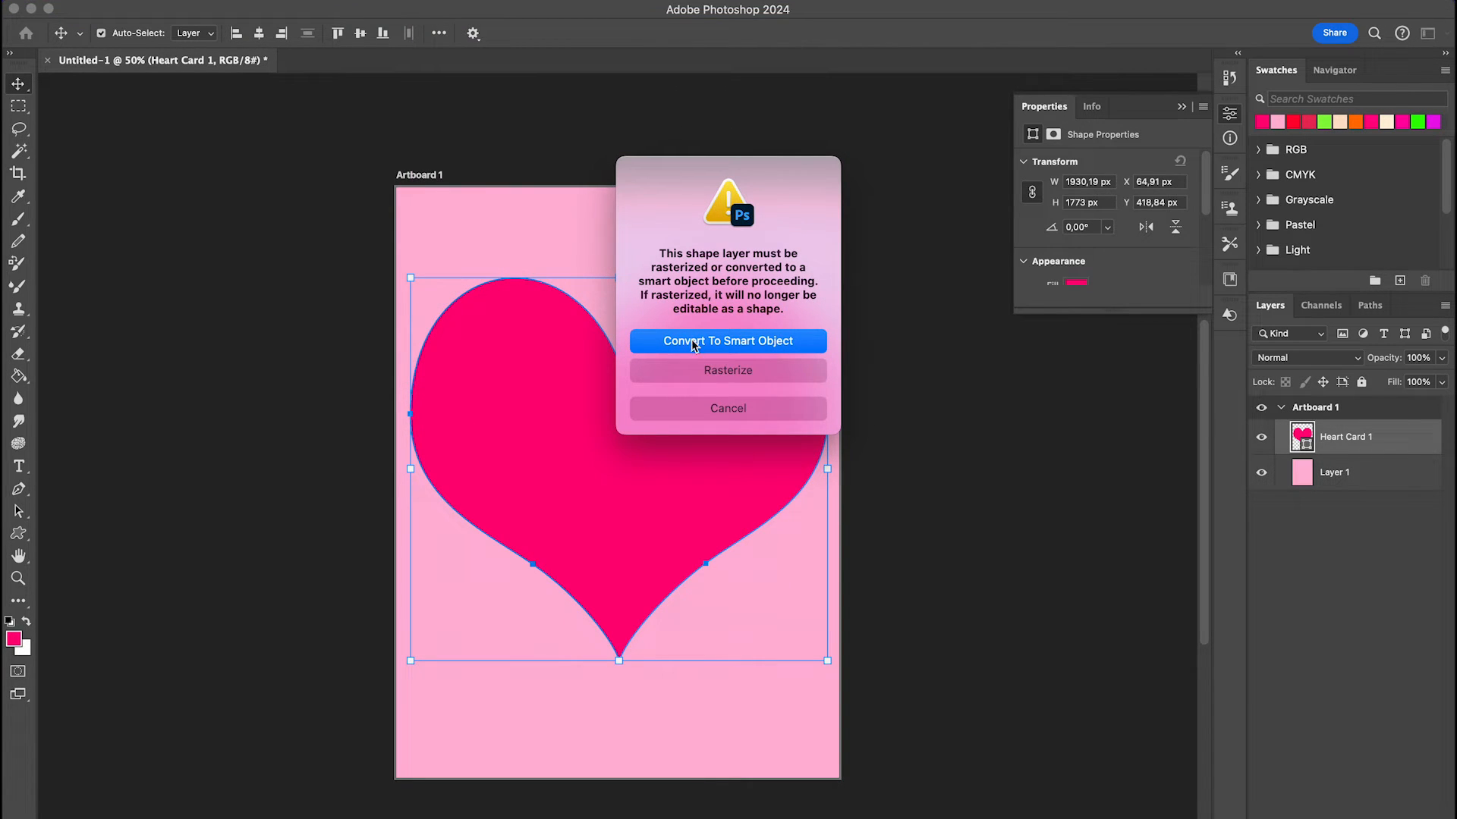
pyautogui.click(784, 348)
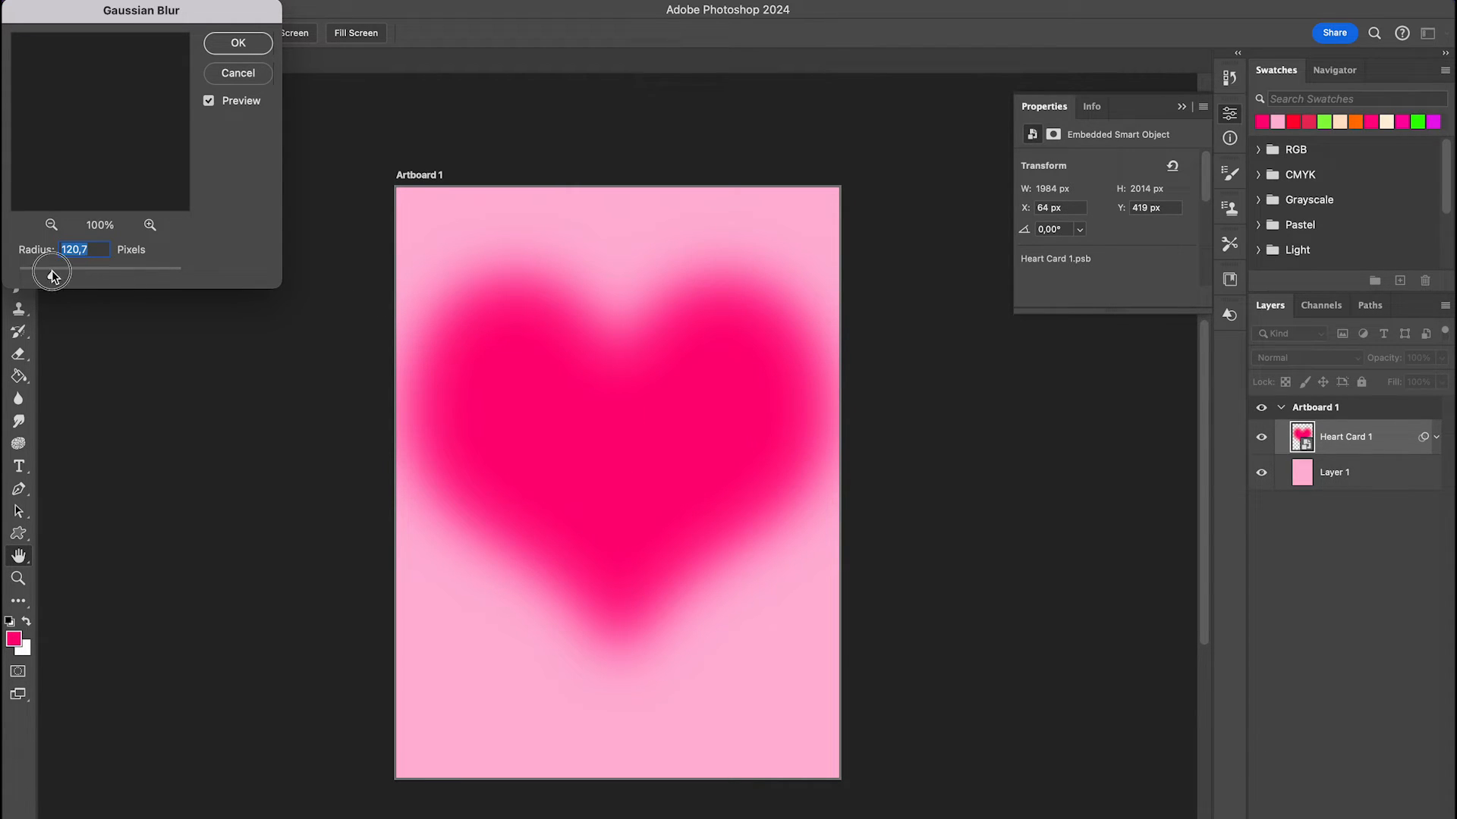
pyautogui.moveTo(51, 275); pyautogui.dragTo(130, 278)
pyautogui.click(238, 43)
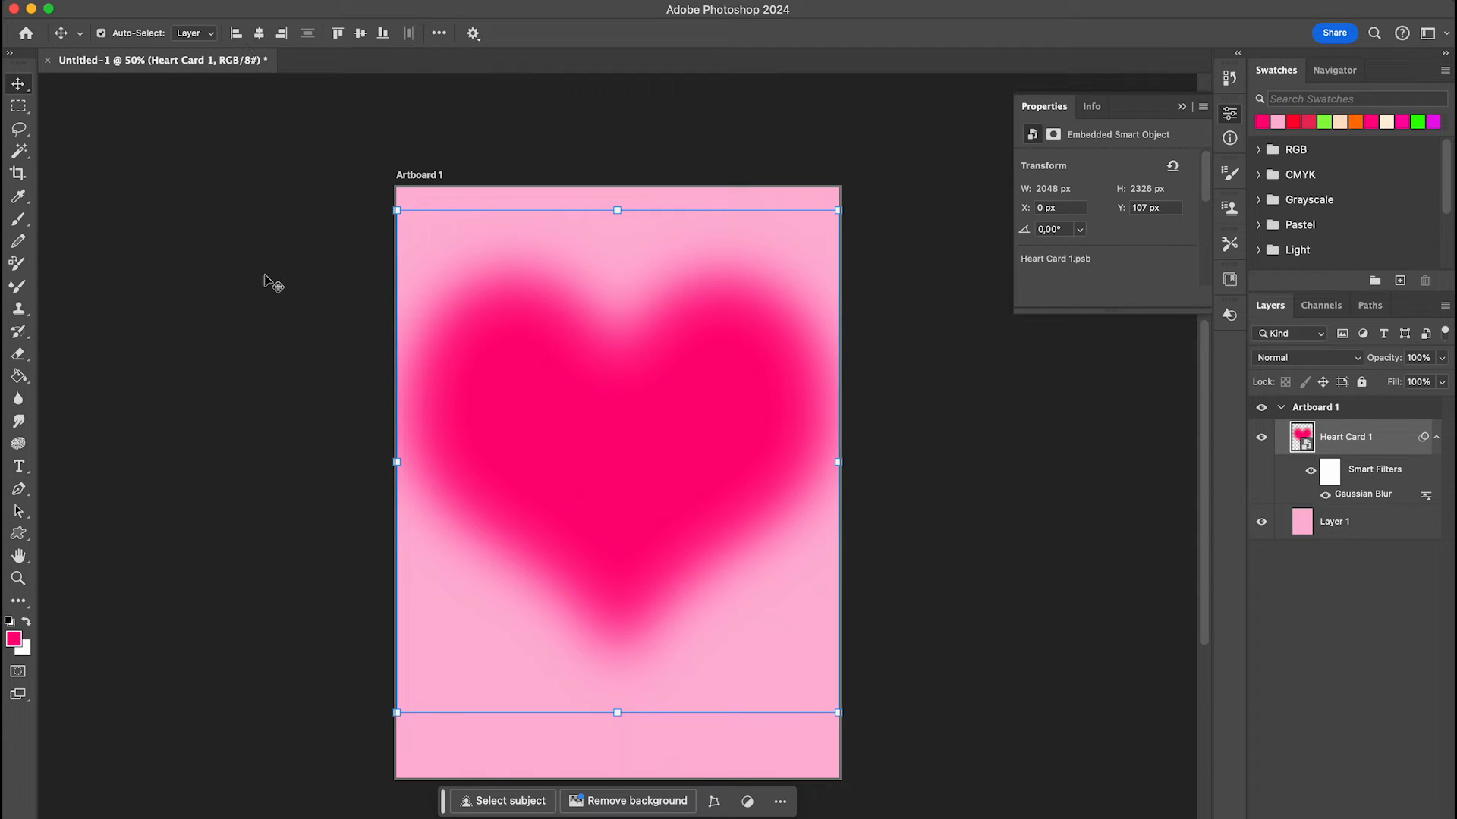
# Step: Sample the light pink of the background as the foreground colour, #ffb6d8
pyautogui.click(18, 197)
pyautogui.click(456, 743)
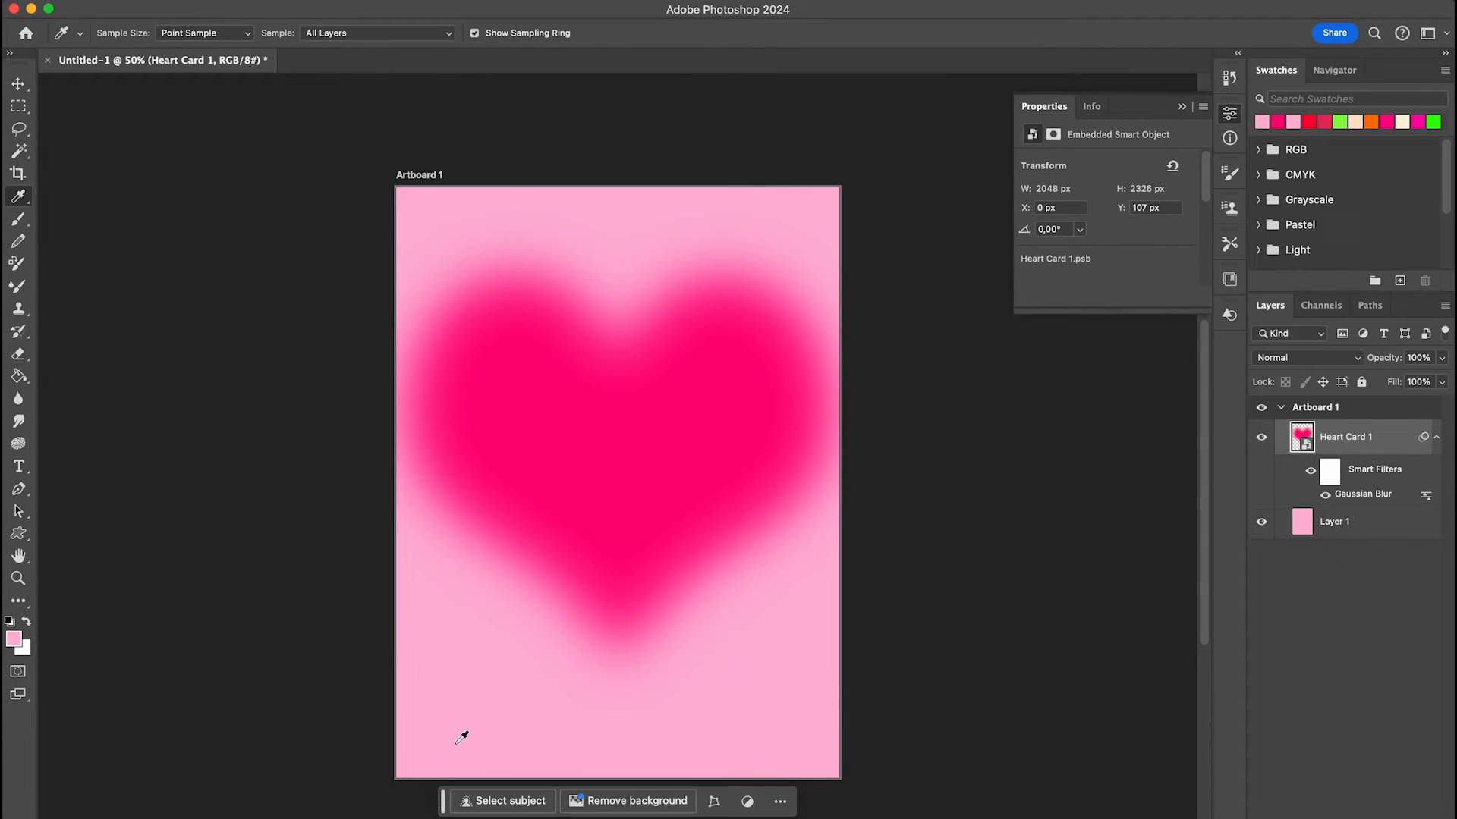
pyautogui.click(19, 641)
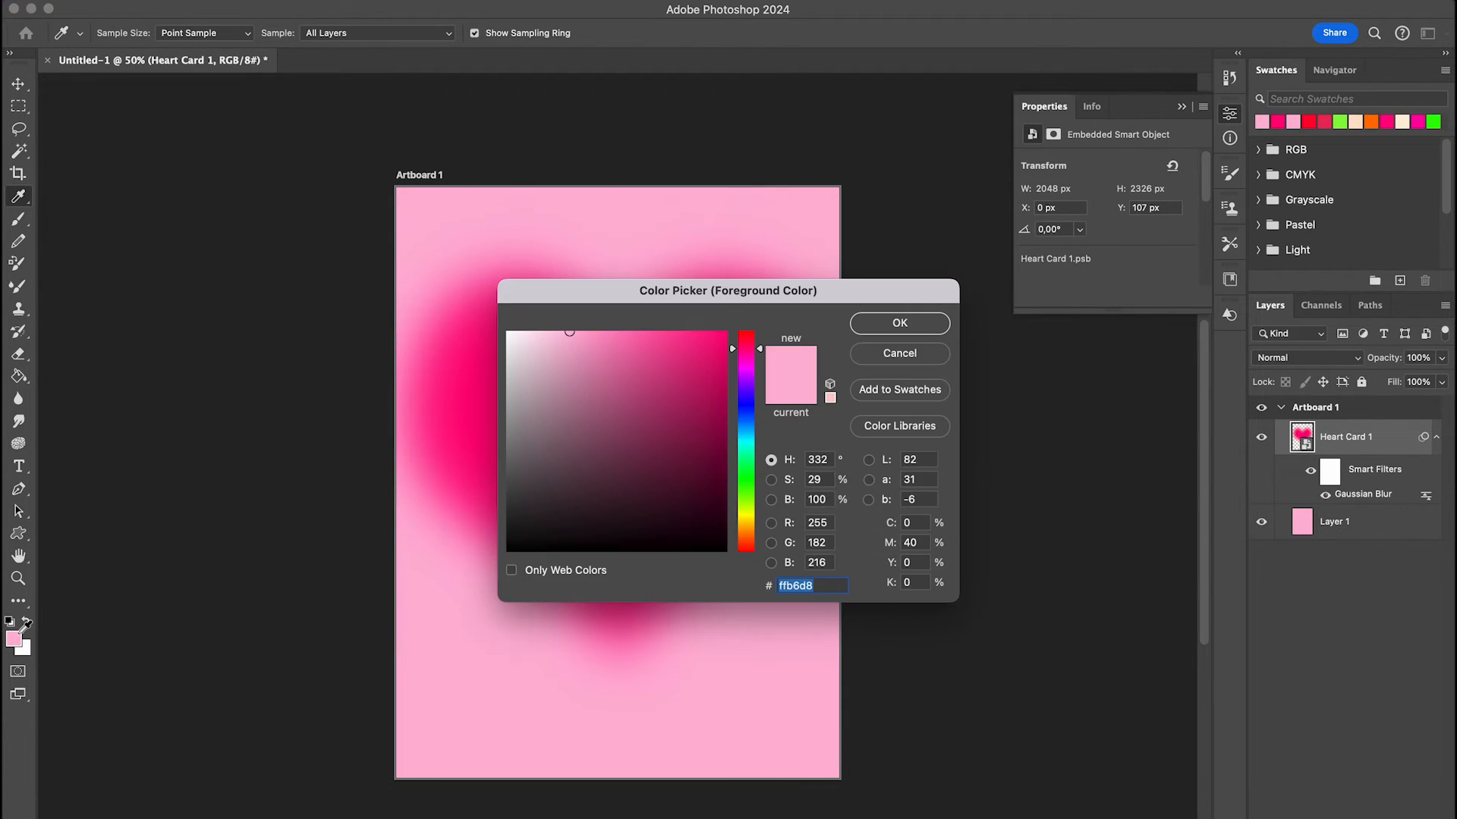
pyautogui.click(917, 326)
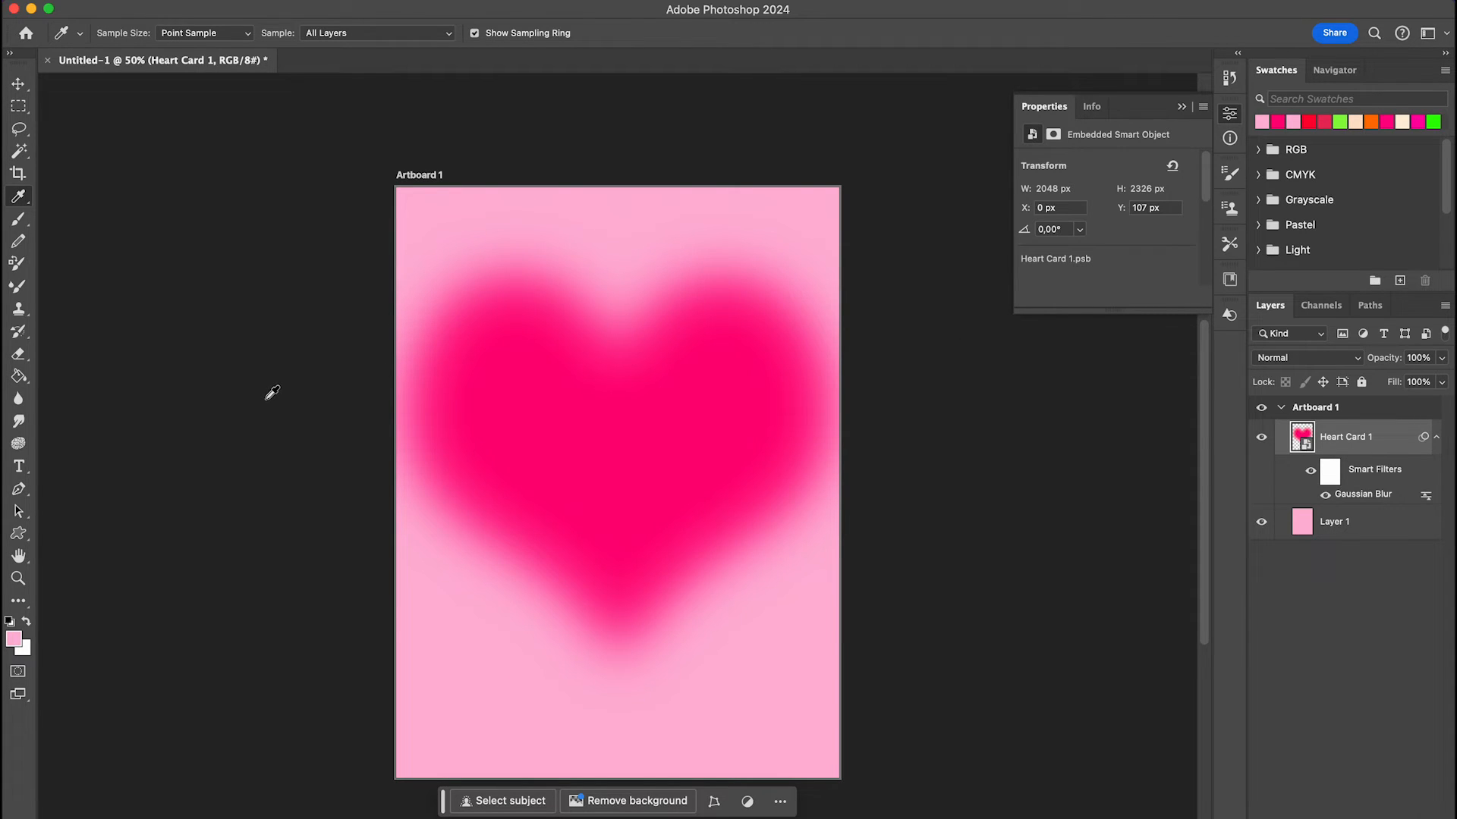
# Step: Draw a light pink heart about 1626 x 1418 px and centre it inside the blurred hot pink heart
pyautogui.click(18, 533)
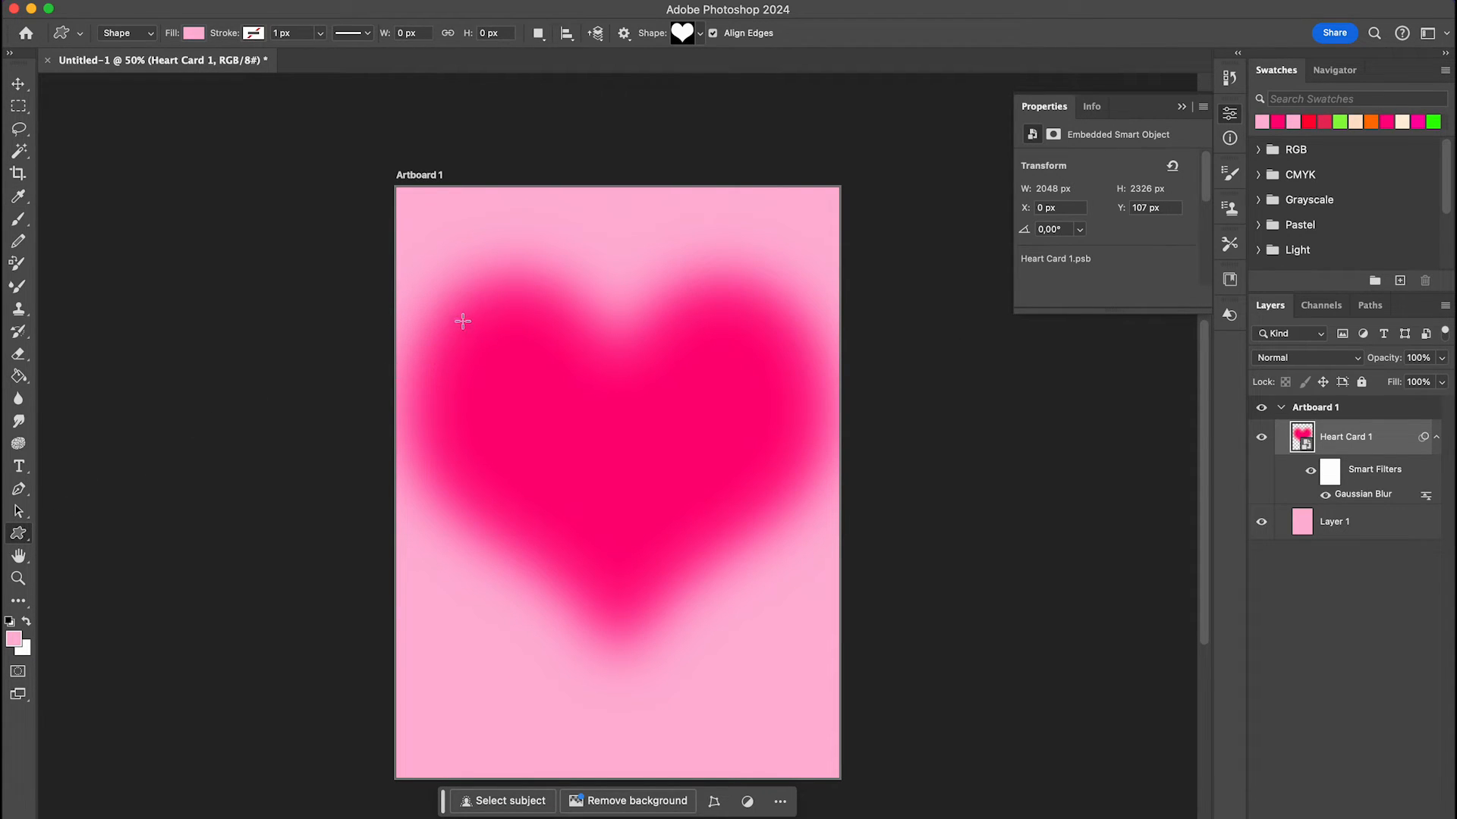
pyautogui.moveTo(463, 321); pyautogui.dragTo(814, 627)
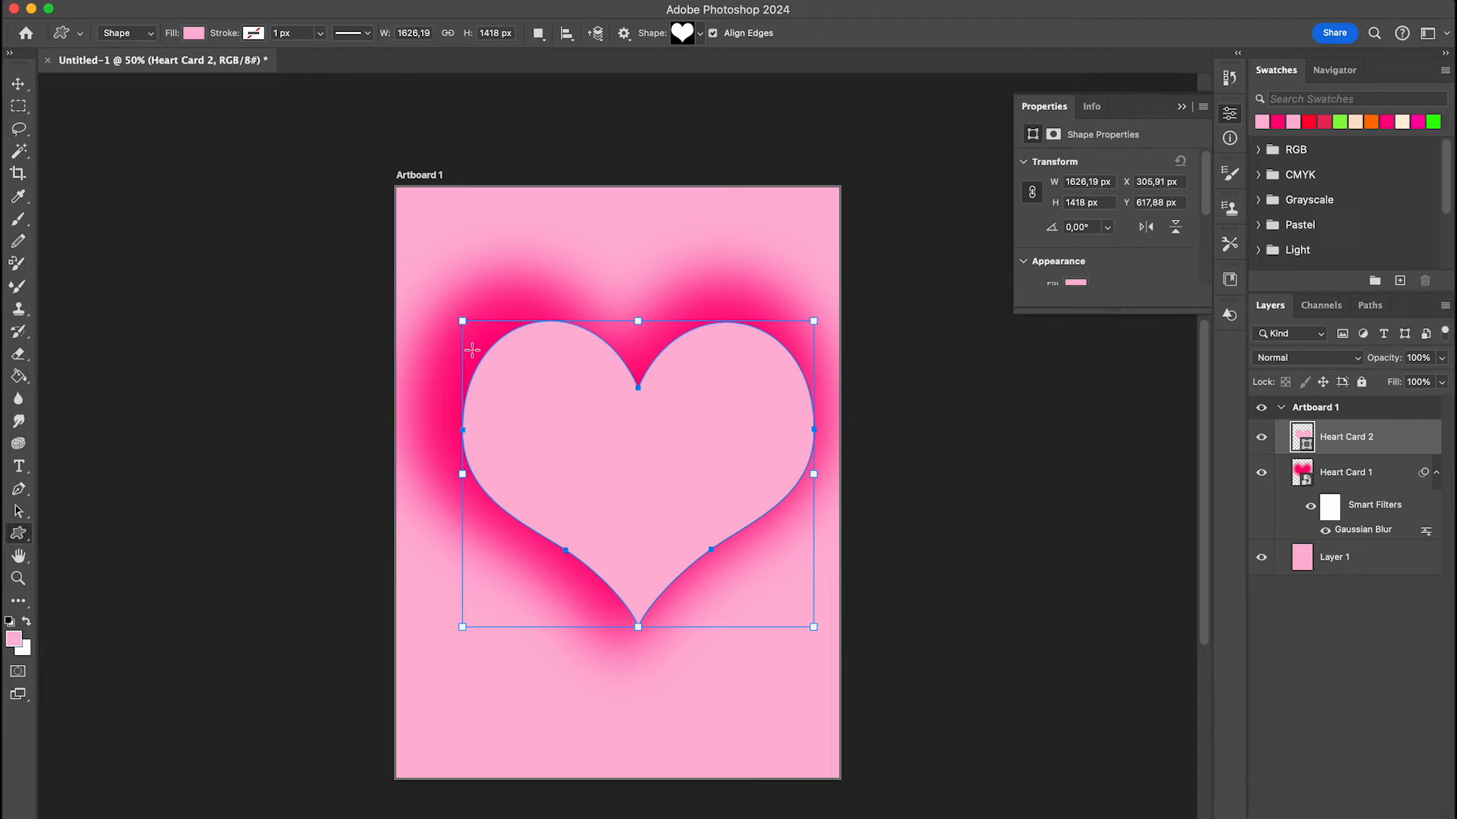
pyautogui.click(18, 84)
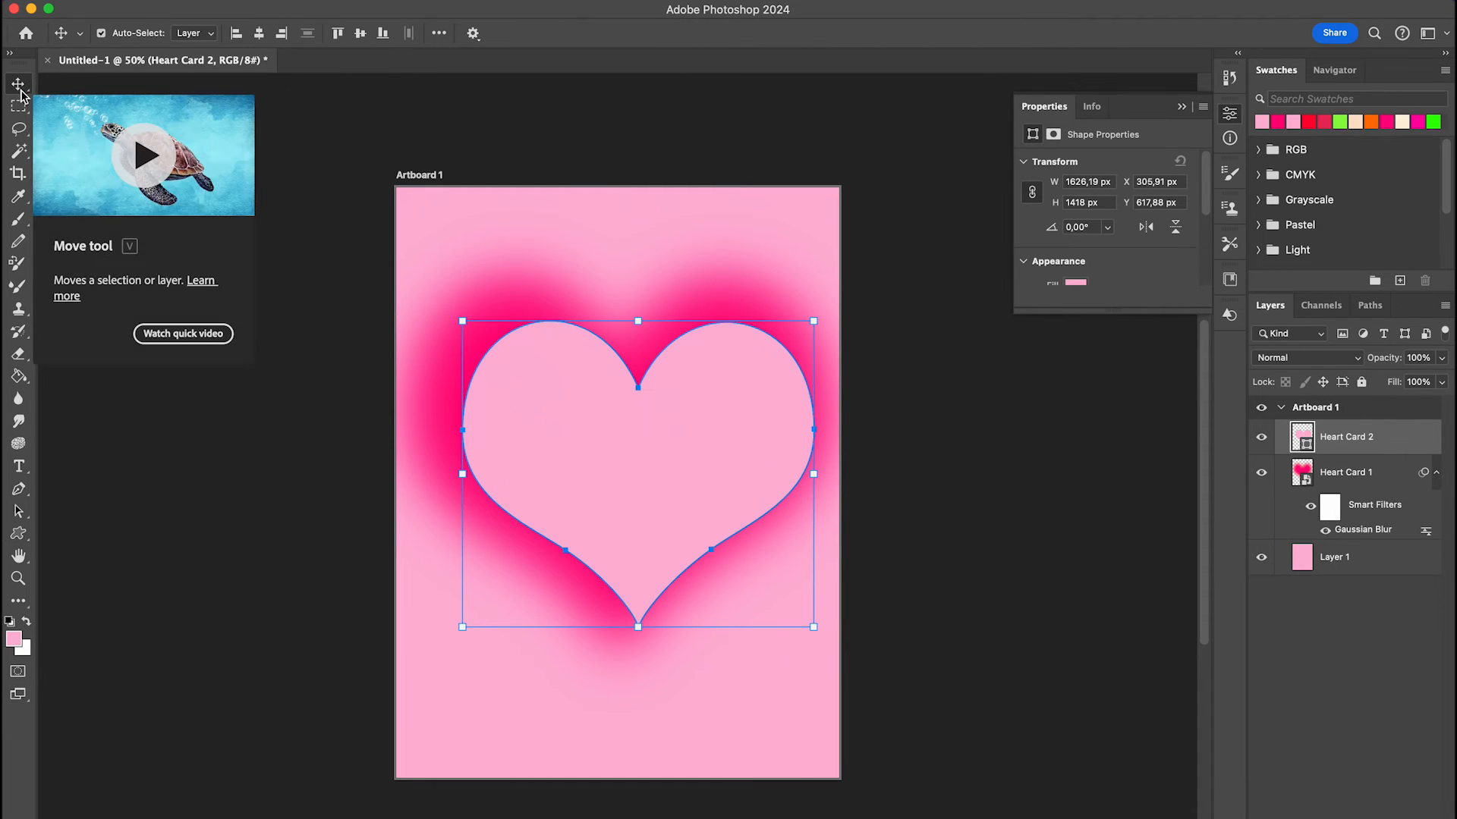
pyautogui.moveTo(674, 427); pyautogui.dragTo(664, 425)
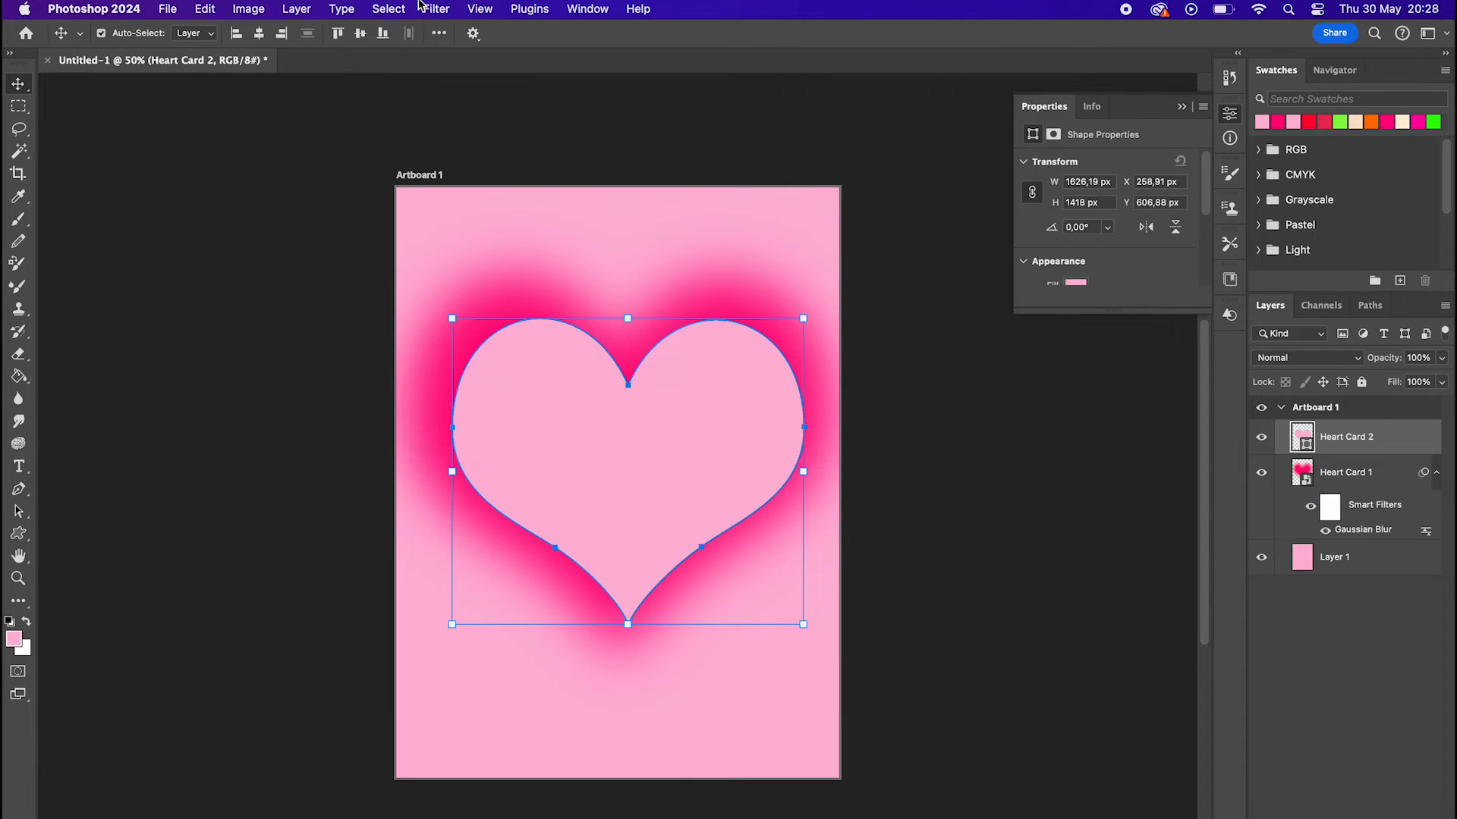
# Step: Convert the light pink heart to a smart object and apply a Gaussian Blur with a smaller radius than the first heart's
pyautogui.click(435, 9)
pyautogui.moveTo(462, 227)
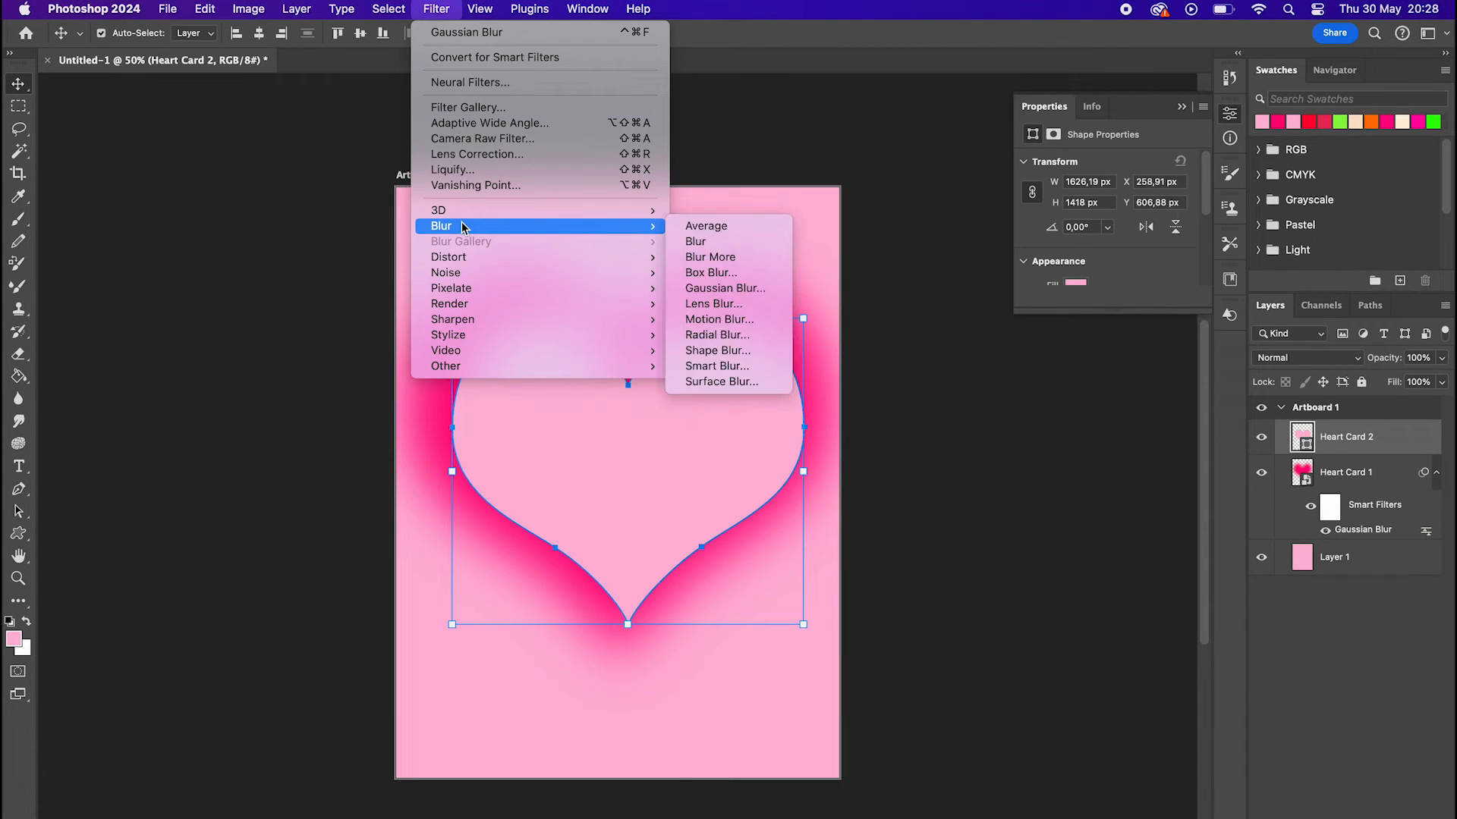
pyautogui.click(778, 288)
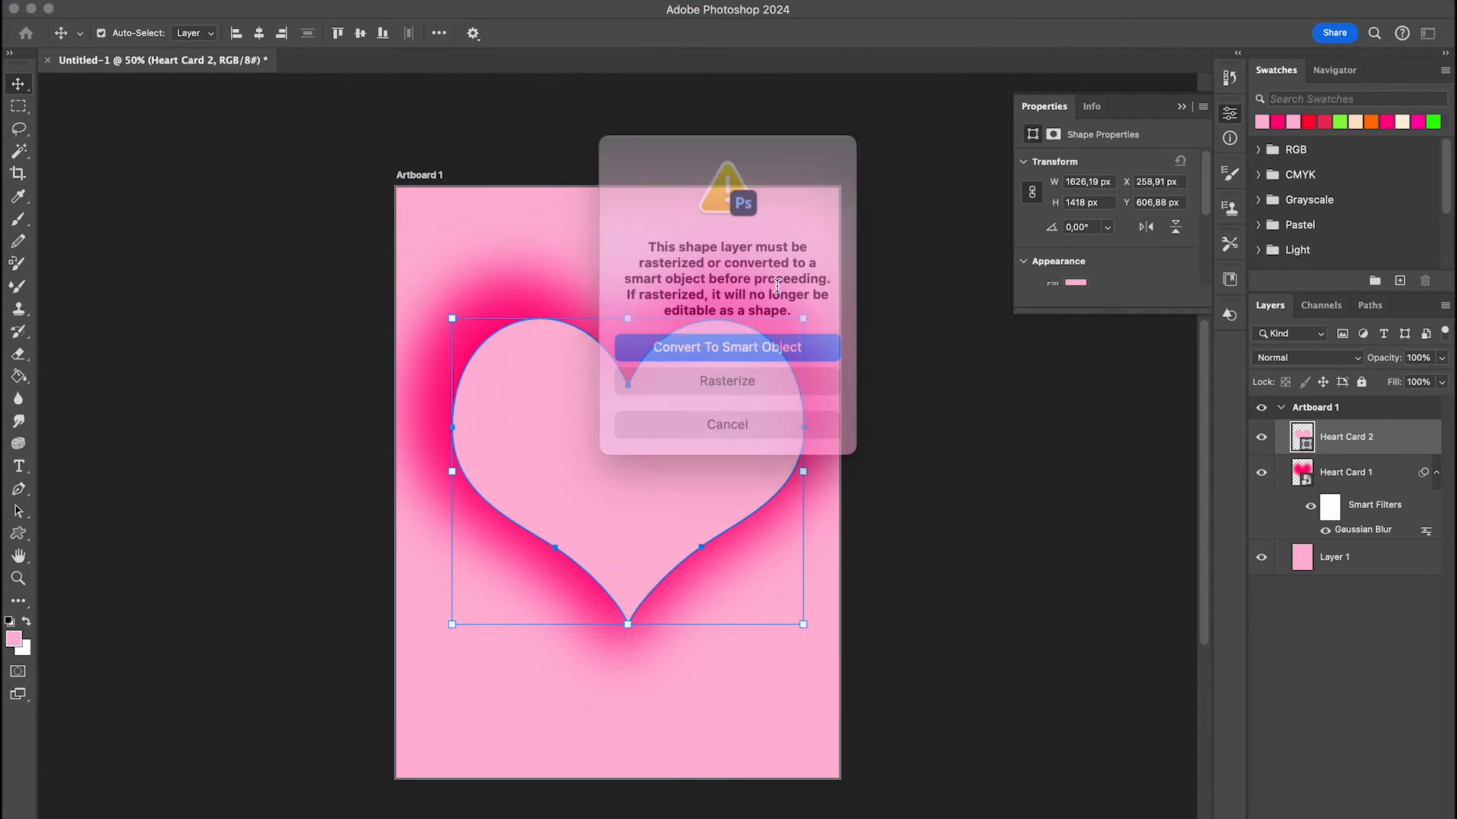
pyautogui.click(759, 342)
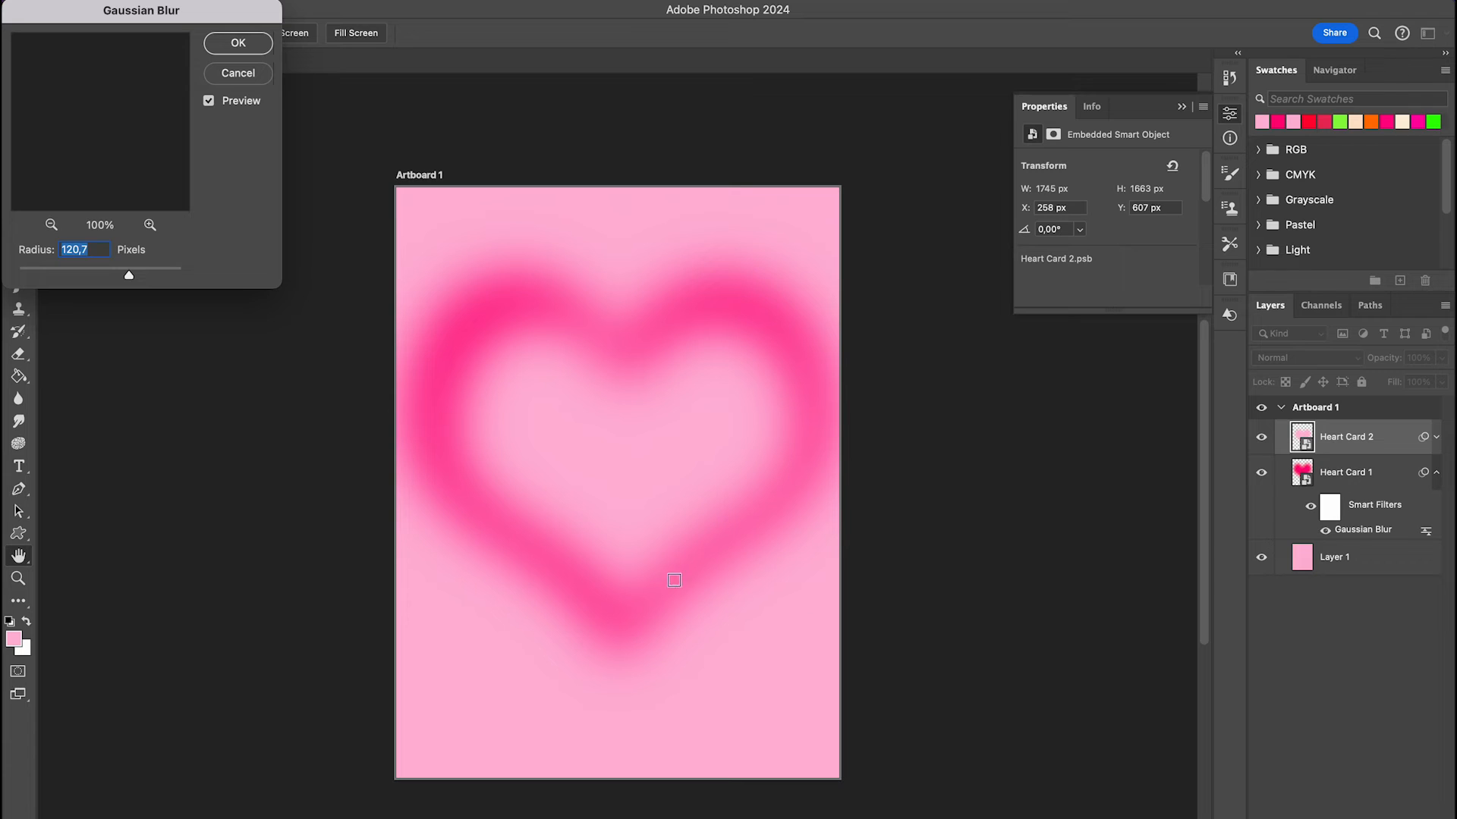
pyautogui.moveTo(129, 275)
pyautogui.mouseDown()
pyautogui.moveTo(99, 278)
pyautogui.moveTo(116, 276)
pyautogui.mouseUp()
pyautogui.click(239, 42)
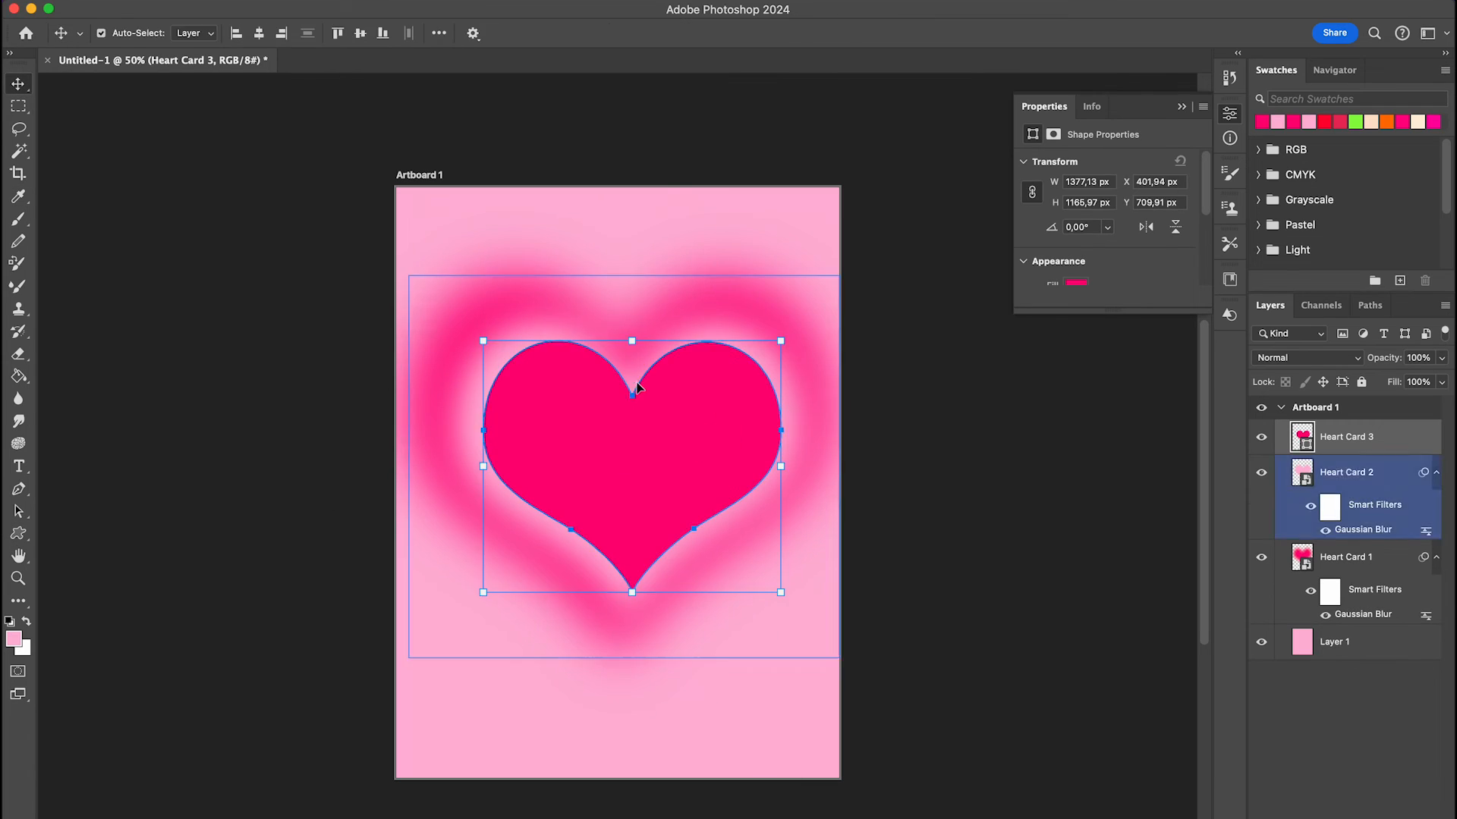
# Step: Apply a Gaussian Blur to the third, hot pink heart and draw a smaller light pink heart inside it
pyautogui.click(504, 9)
pyautogui.click(668, 283)
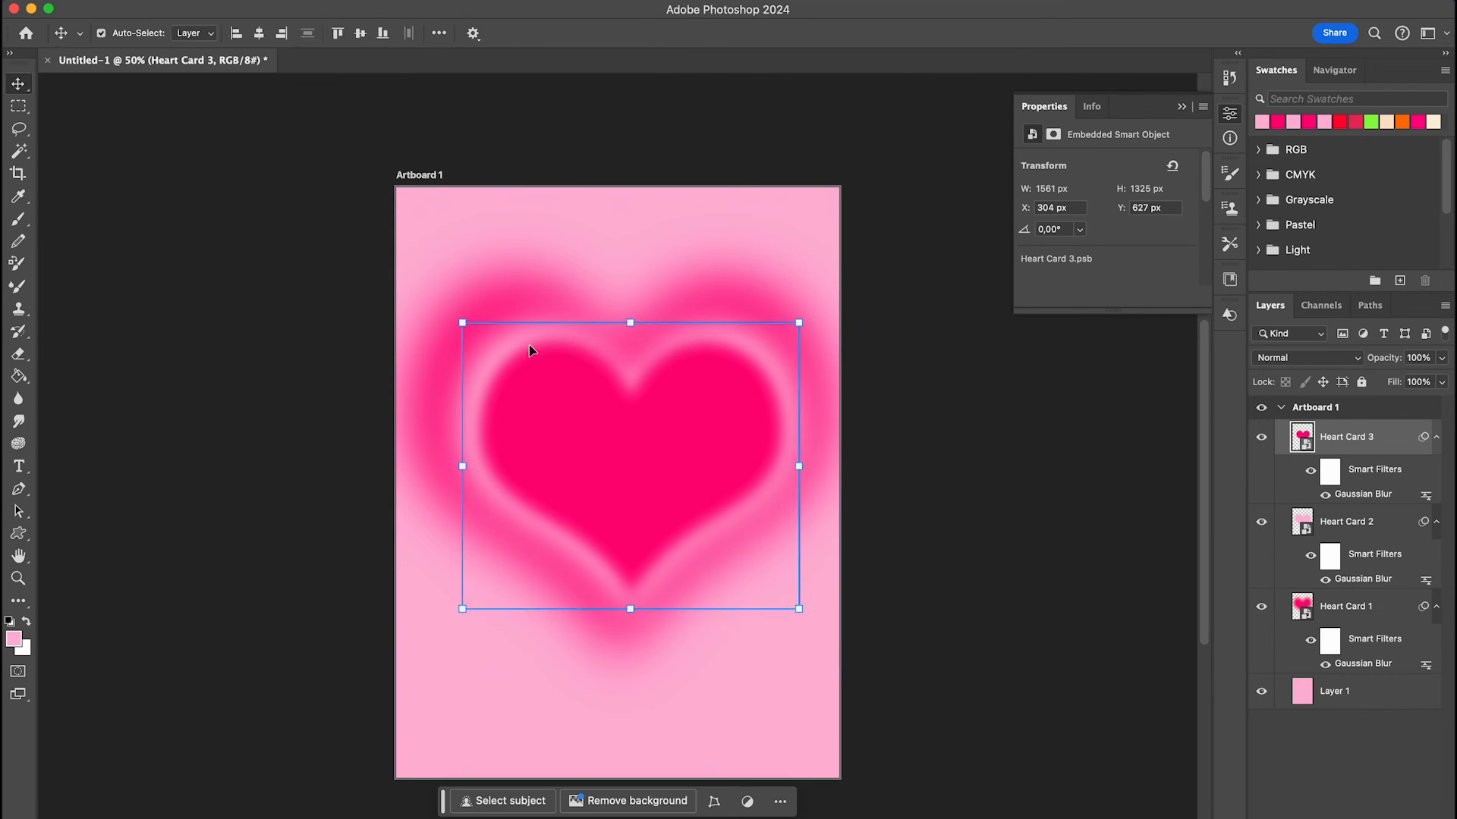
pyautogui.moveTo(530, 345); pyautogui.dragTo(748, 559)
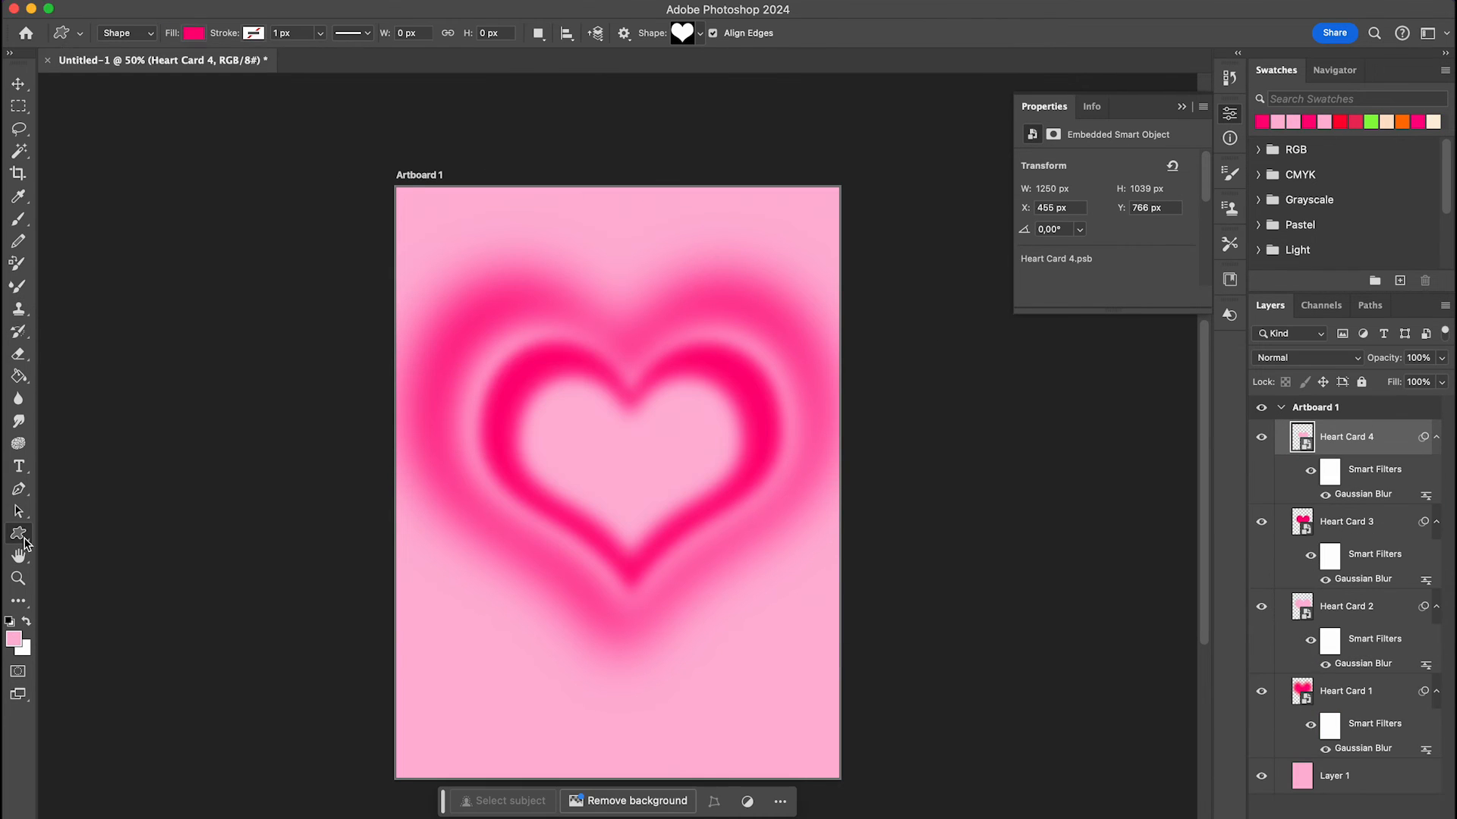
# Step: Draw a hot pink heart about 646 x 467 px inside the innermost light pink heart and blur it with a 53.1-pixel Gaussian Blur
pyautogui.moveTo(560, 416); pyautogui.dragTo(700, 517)
pyautogui.press('v')
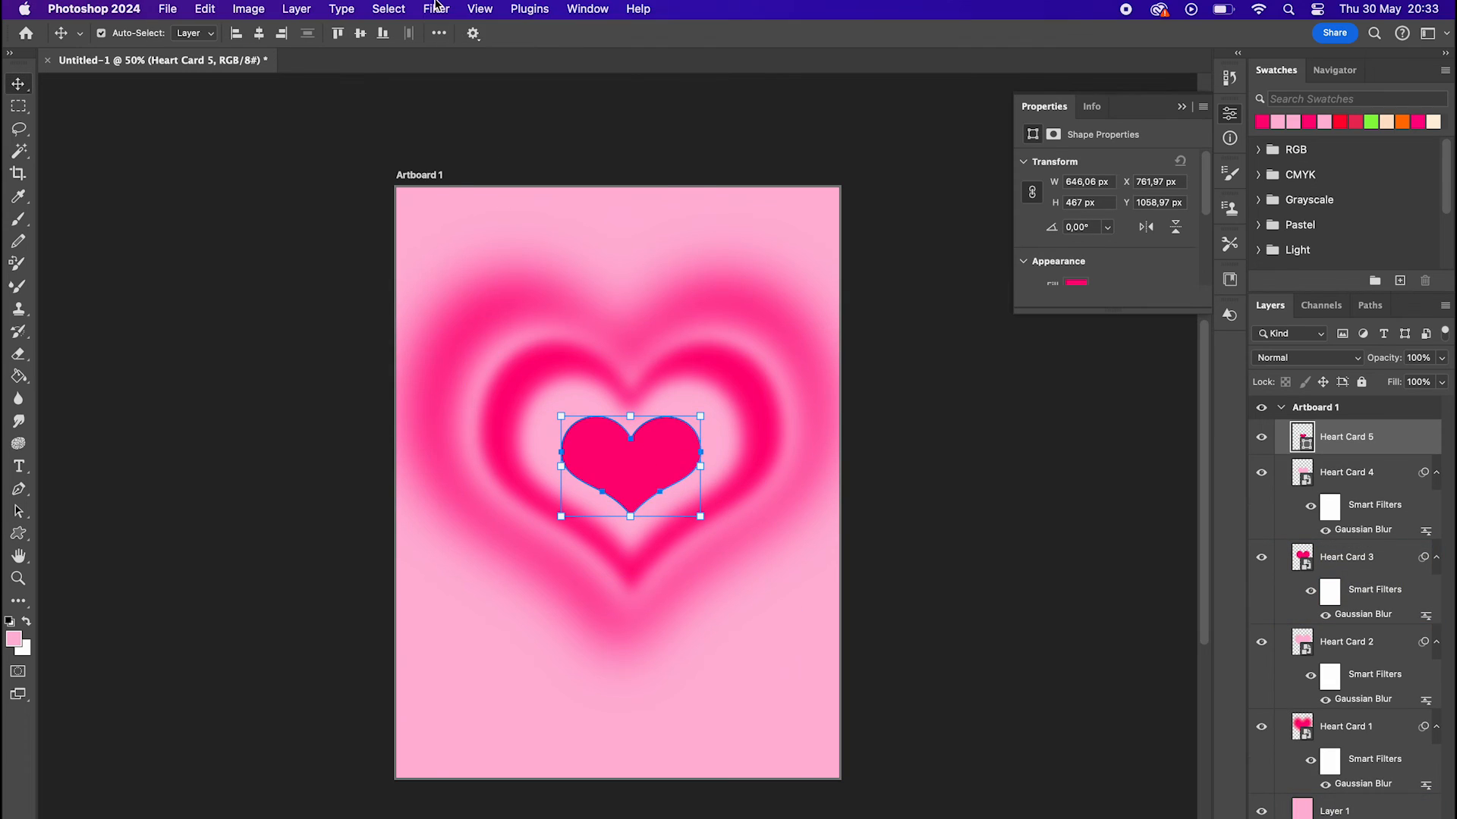
pyautogui.click(436, 9)
pyautogui.moveTo(470, 225)
pyautogui.click(660, 285)
pyautogui.moveTo(99, 275); pyautogui.dragTo(110, 278)
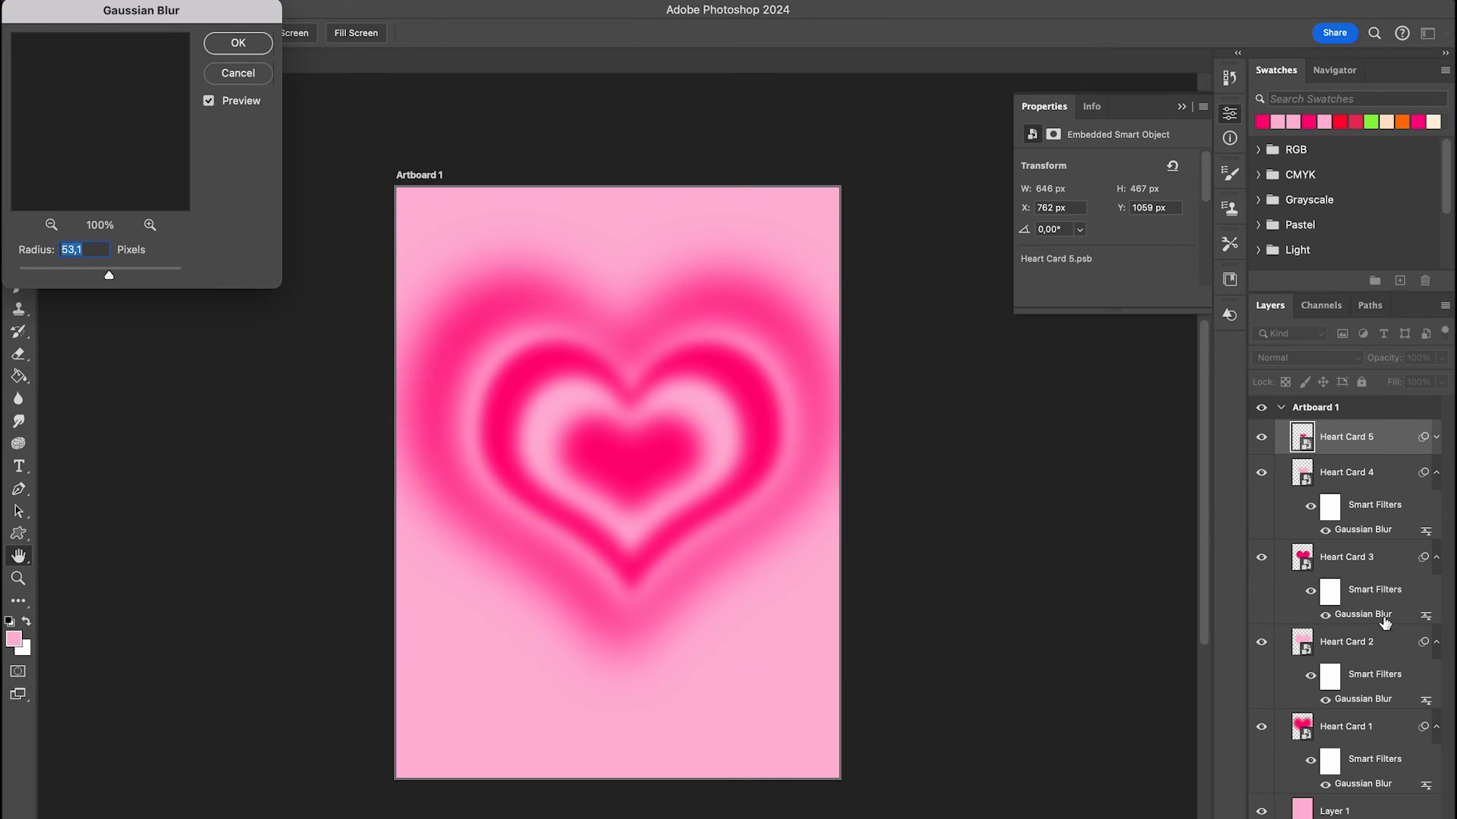
pyautogui.press('Return')
# Step: Slightly increase the third heart's Gaussian Blur radius and open the blur settings of the innermost heart
pyautogui.click(1359, 648)
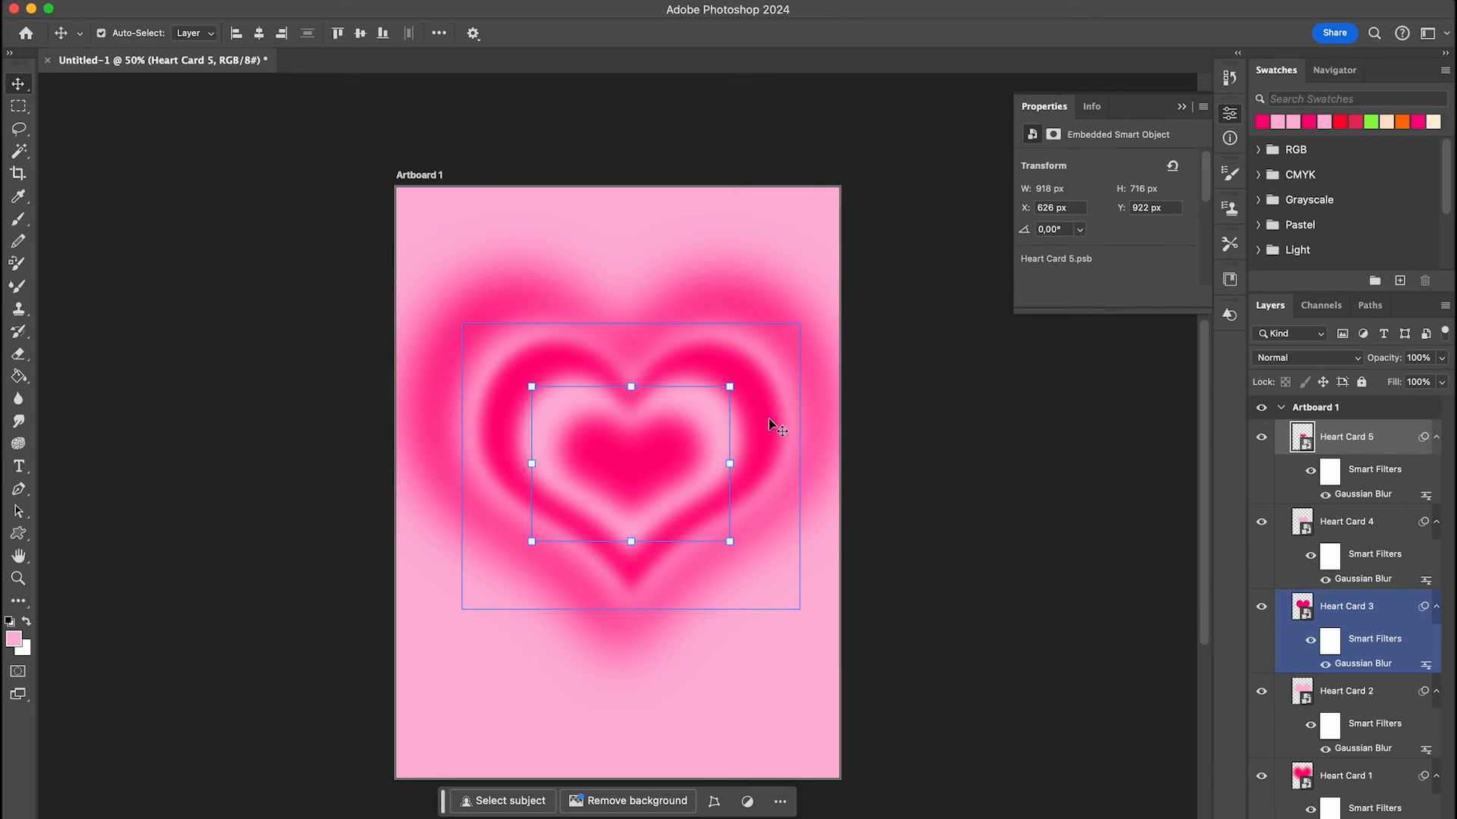
pyautogui.click(1358, 664)
pyautogui.doubleClick(1385, 666)
pyautogui.moveTo(96, 274); pyautogui.dragTo(101, 278)
pyautogui.click(258, 42)
pyautogui.doubleClick(1387, 497)
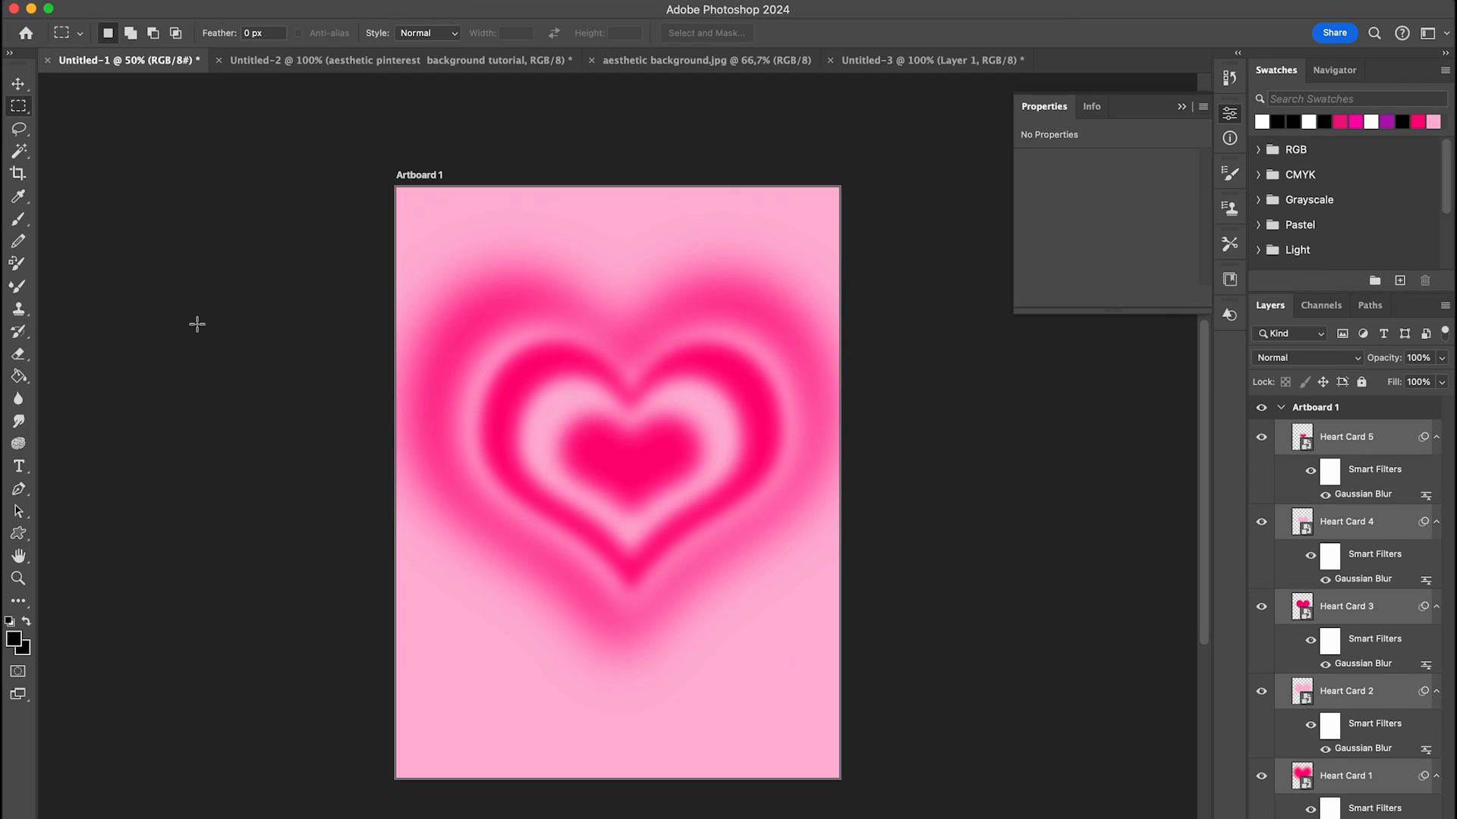
# Step: Open the Export As settings for the finished heart artboard
pyautogui.moveTo(146, 4)
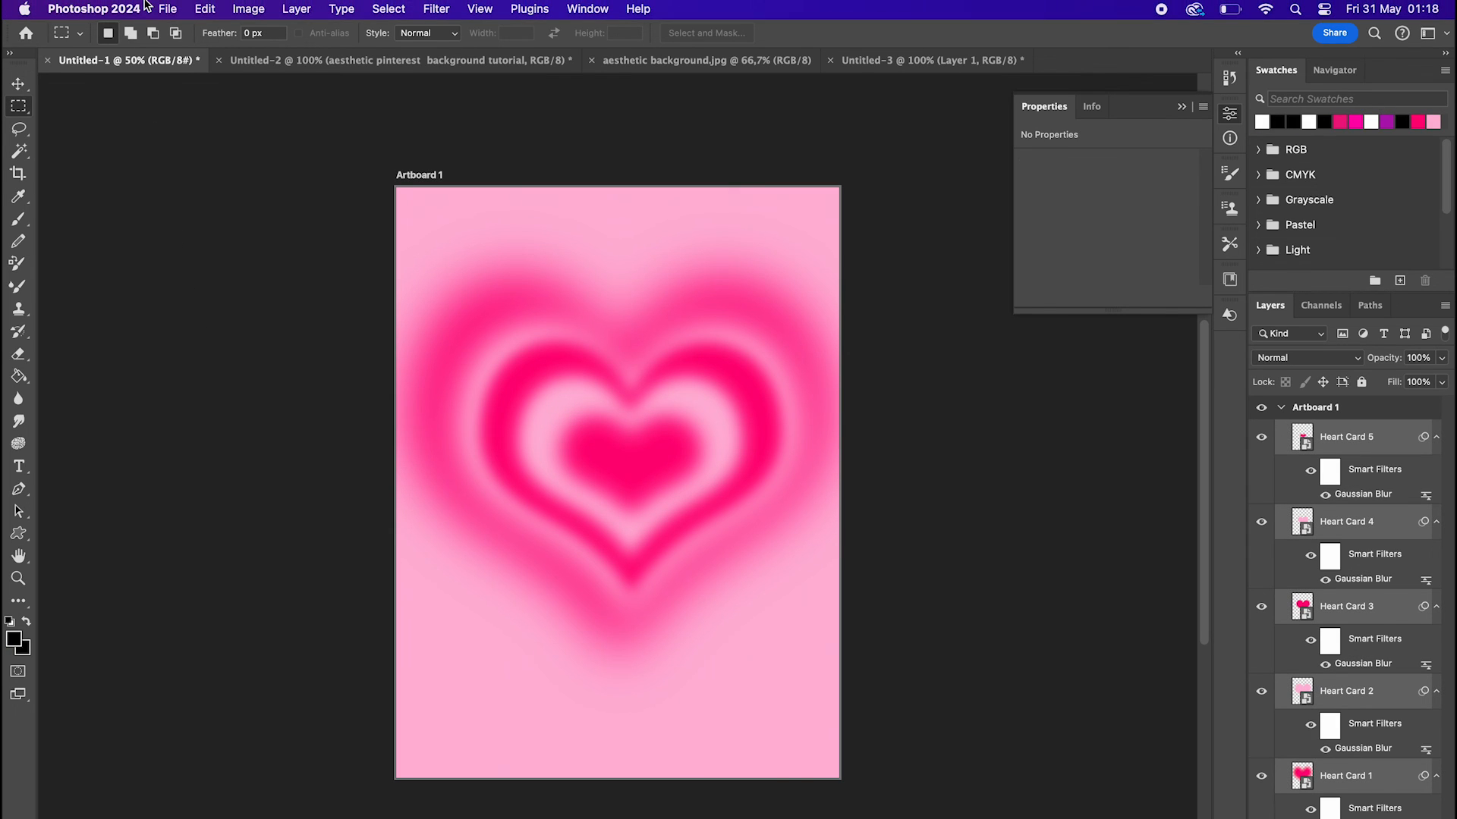
pyautogui.click(167, 8)
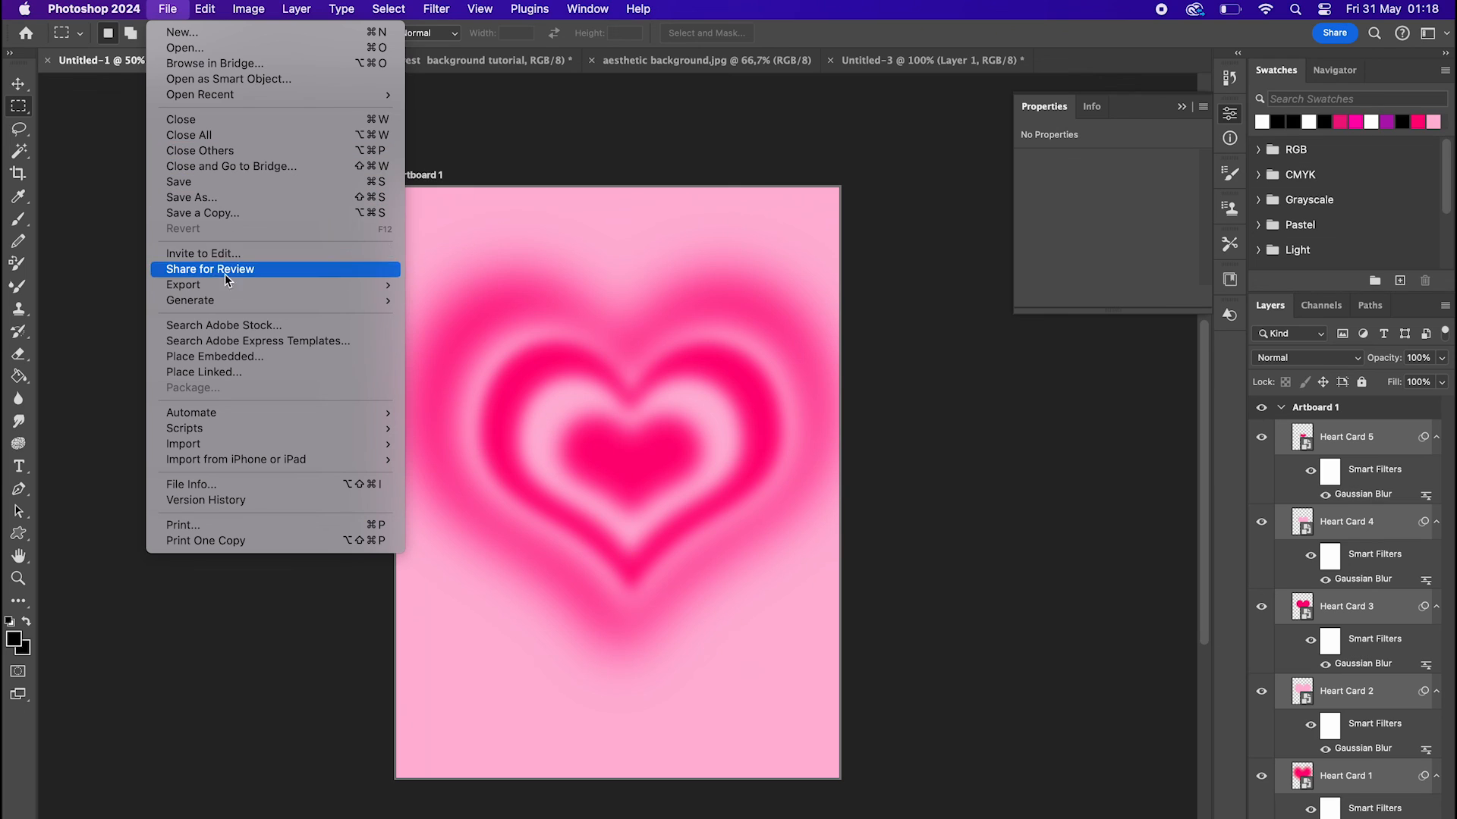
pyautogui.moveTo(226, 292)
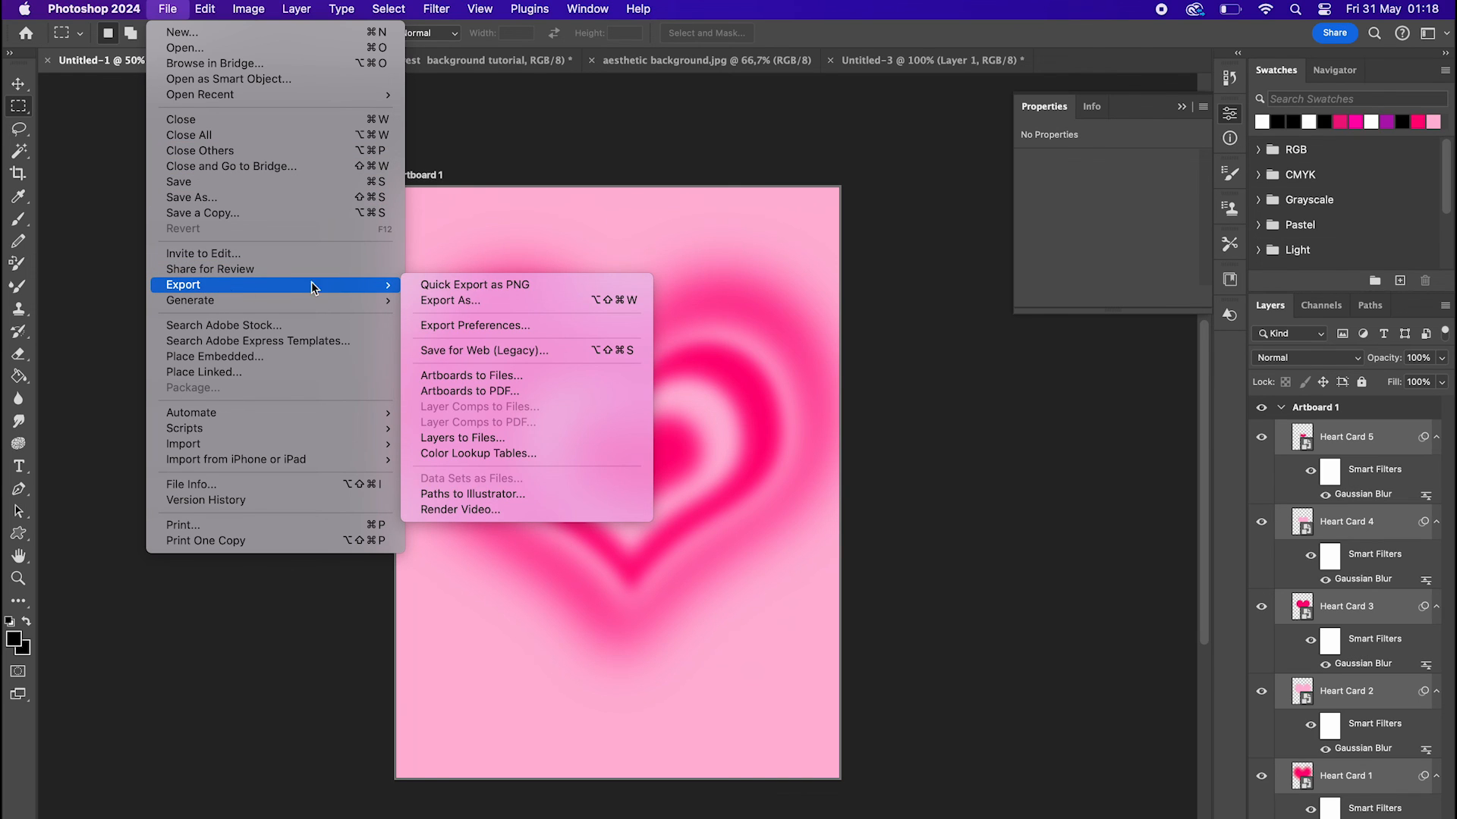
pyautogui.click(497, 299)
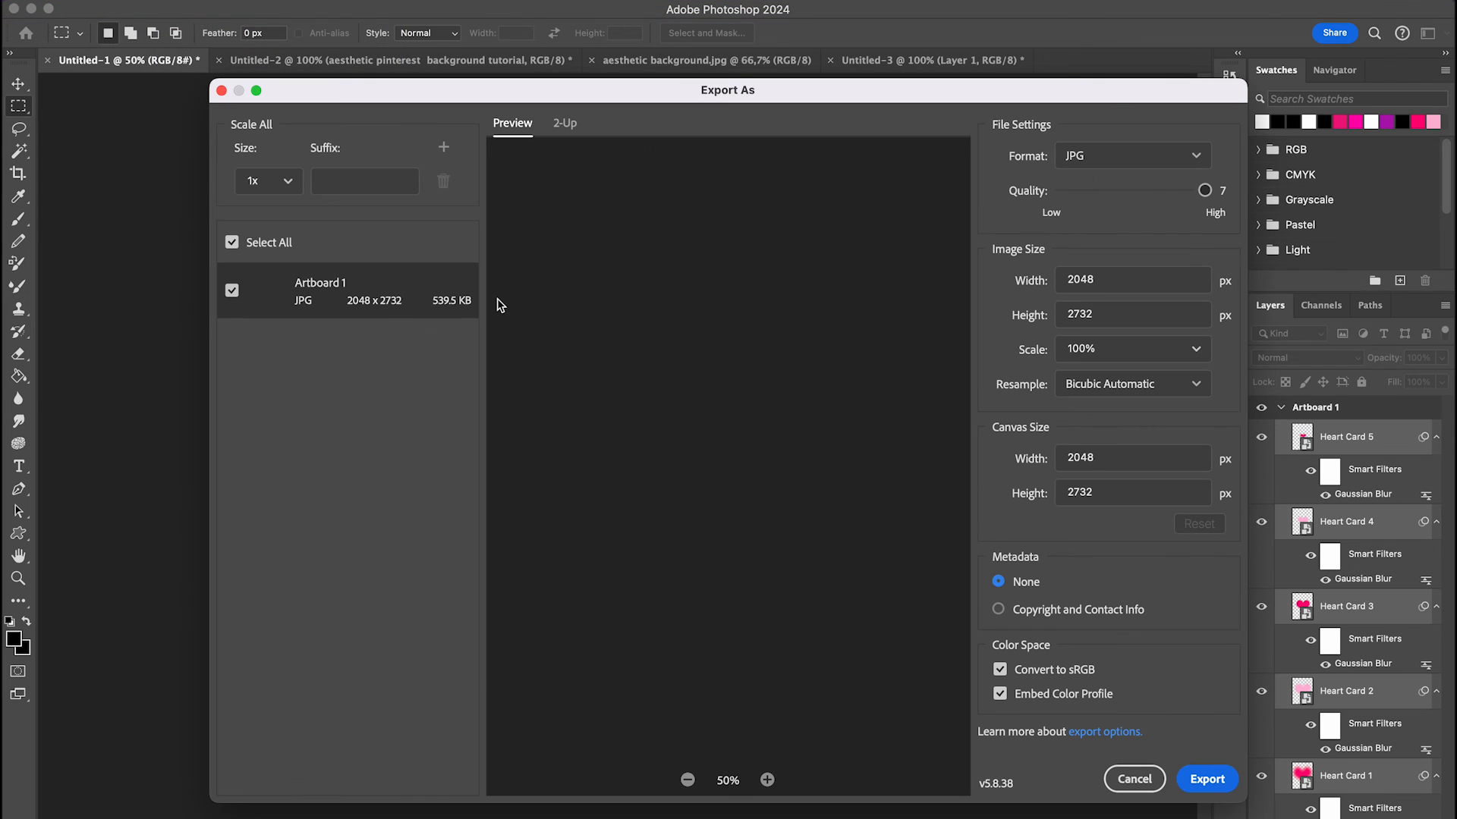